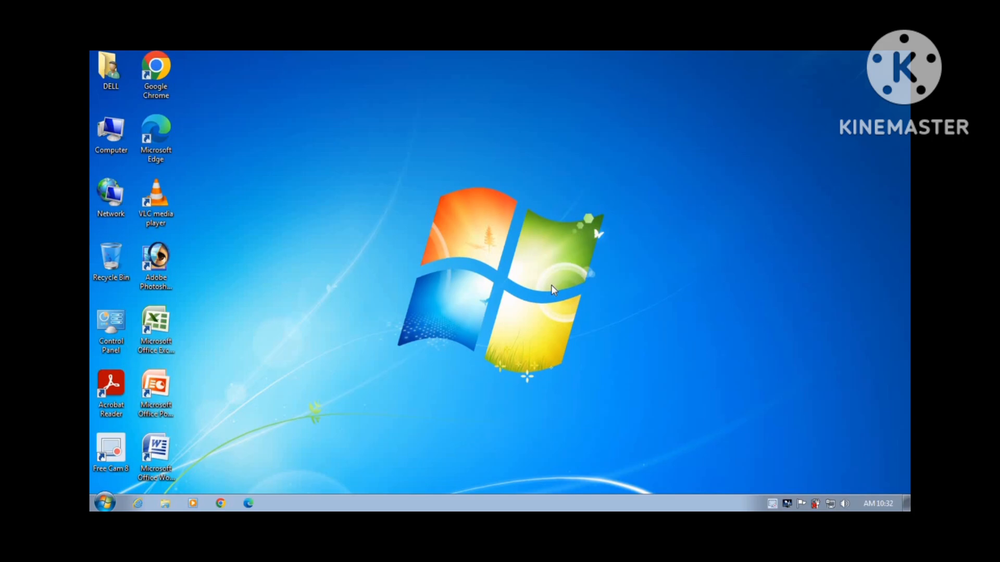
Launch Google Chrome from its desktop icon
{"action": "left_click", "coordinate": [165, 69]}
{"action": "double_click", "coordinate": [156, 71]}
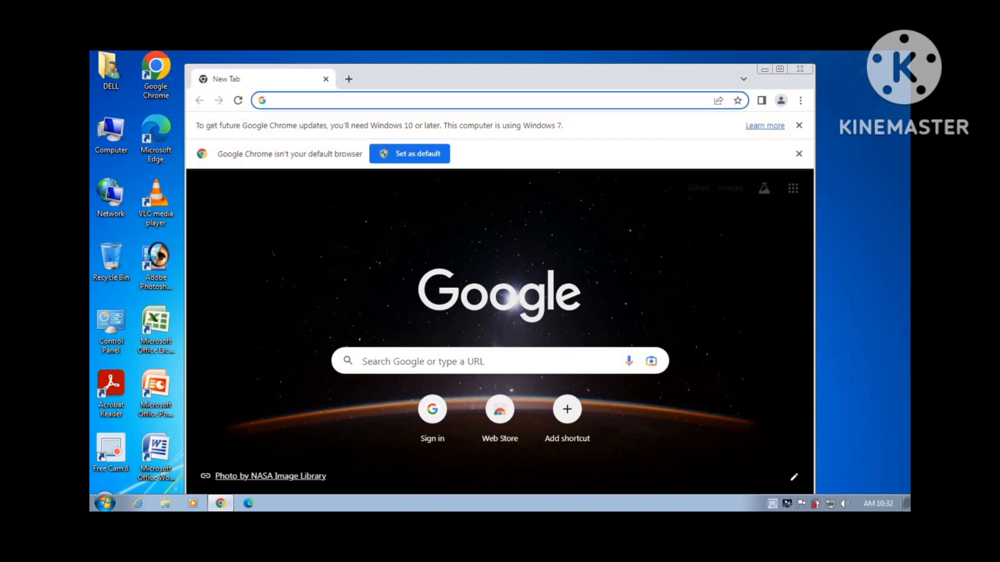
Search Google for 'EODB'
{"action": "left_click", "coordinate": [780, 69]}
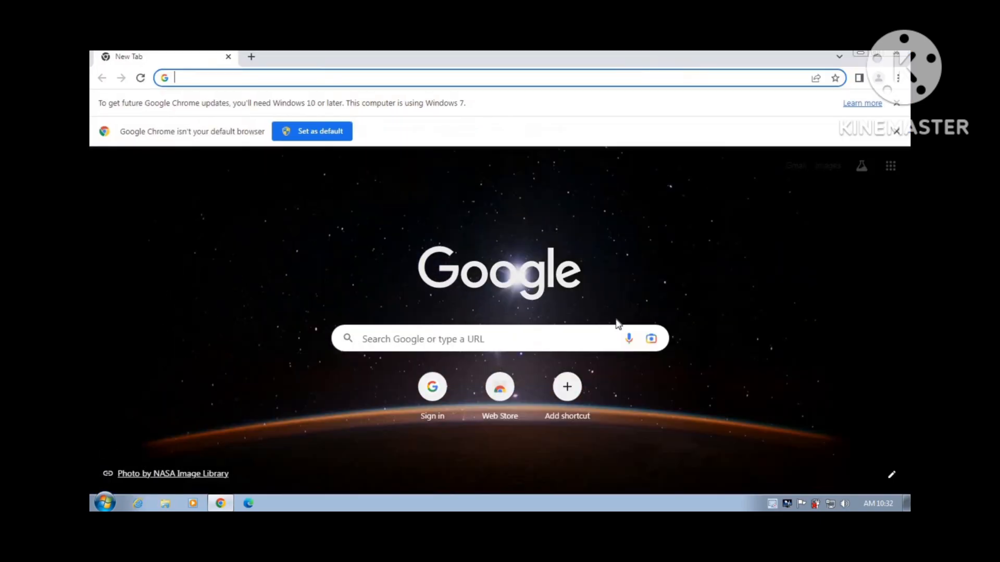
{"action": "left_click", "coordinate": [560, 338]}
{"action": "type", "text": "EO"}
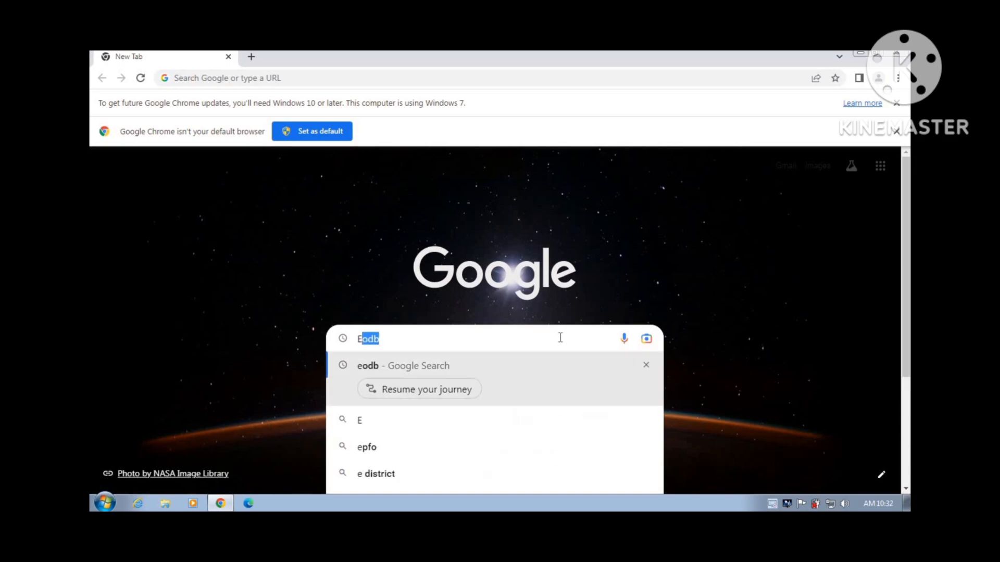
{"action": "type", "text": "DB"}
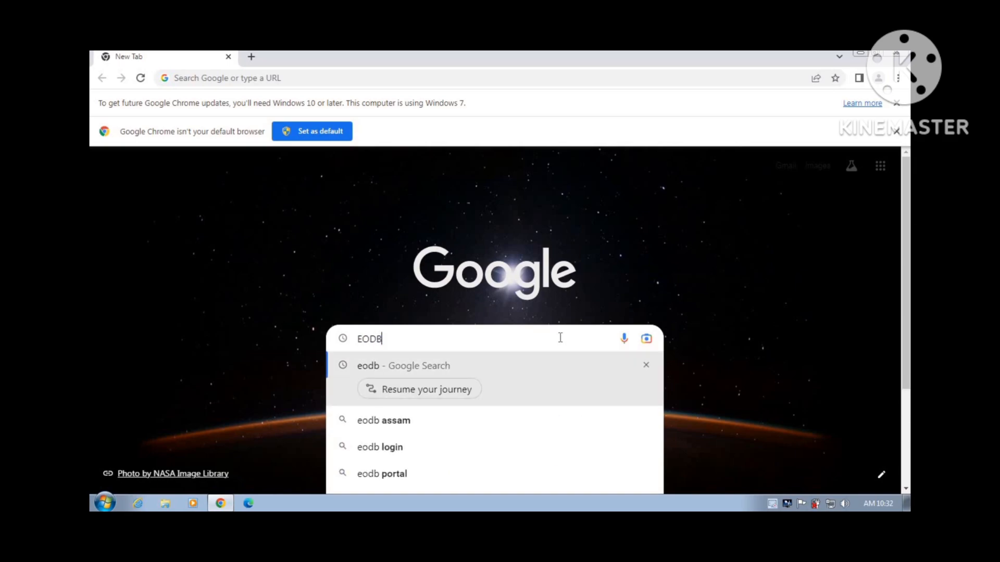
{"action": "key", "text": "Return"}
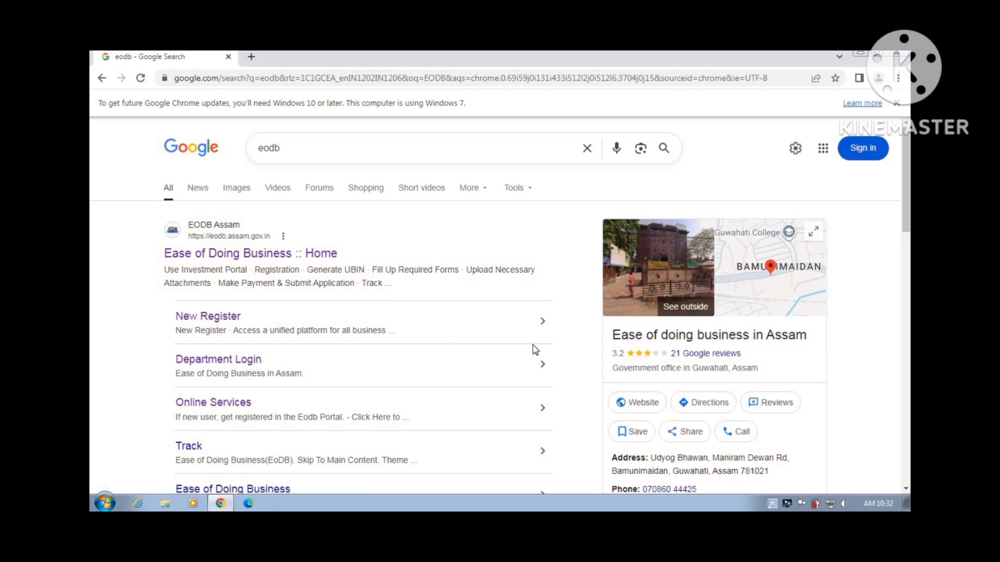
Open the Ease of Doing Business Assam site and go to LOGIN/REGISTER > Department Login
{"action": "left_click", "coordinate": [259, 260]}
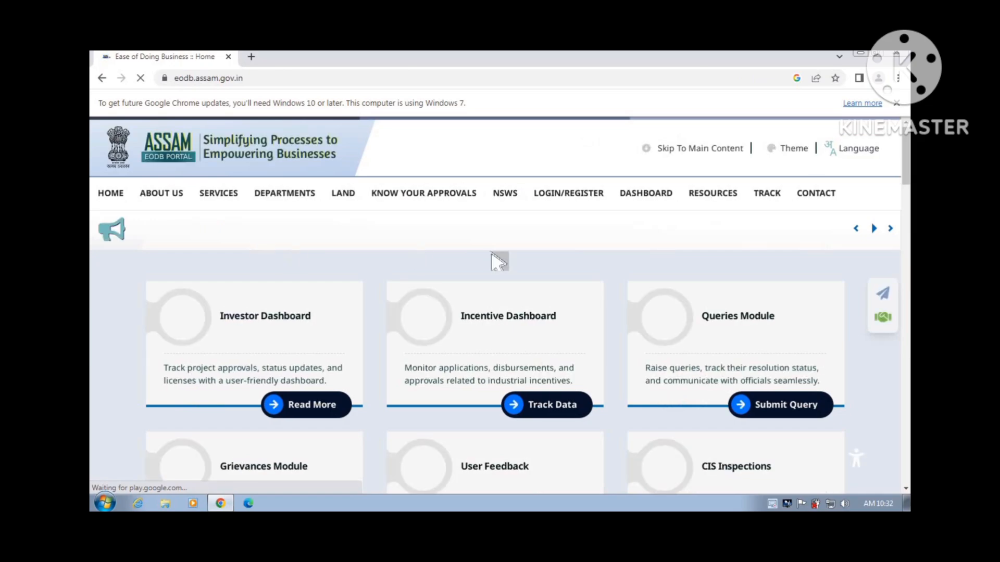
{"action": "mouse_move", "coordinate": [564, 203]}
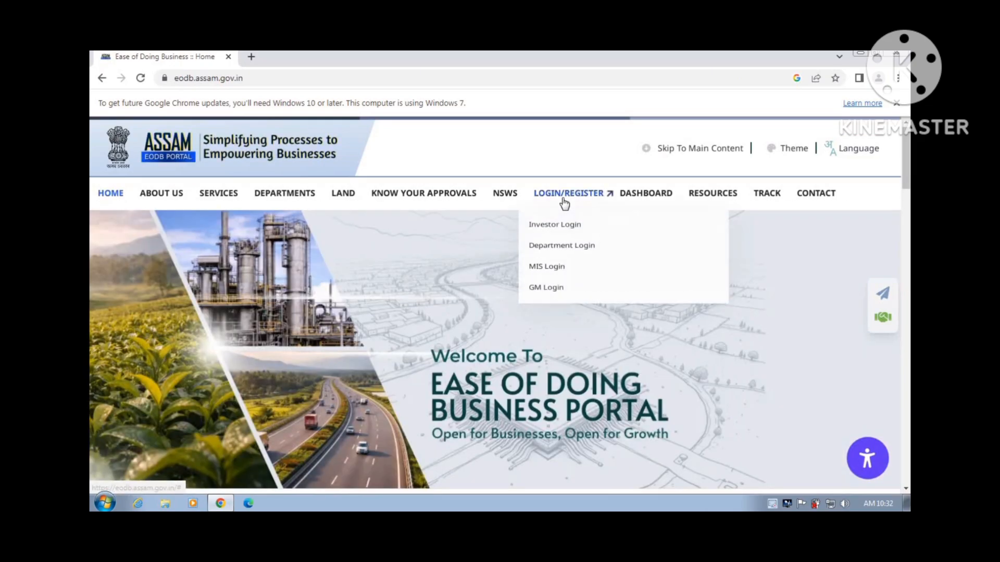
{"action": "left_click", "coordinate": [564, 249]}
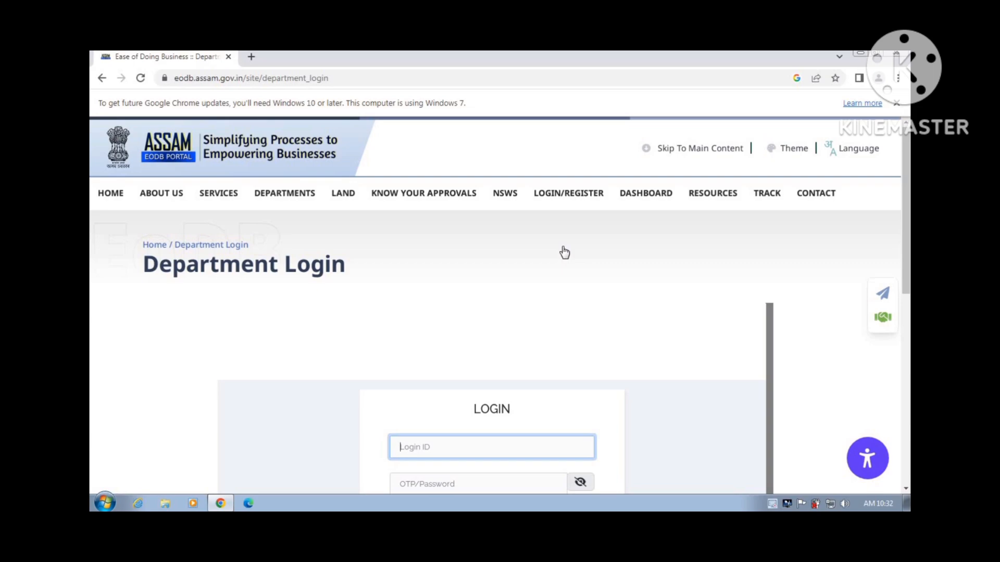
{"action": "scroll", "coordinate": [562, 253], "scroll_direction": "down", "scroll_amount": 5}
{"action": "scroll", "coordinate": [562, 252], "scroll_direction": "up", "scroll_amount": 1}
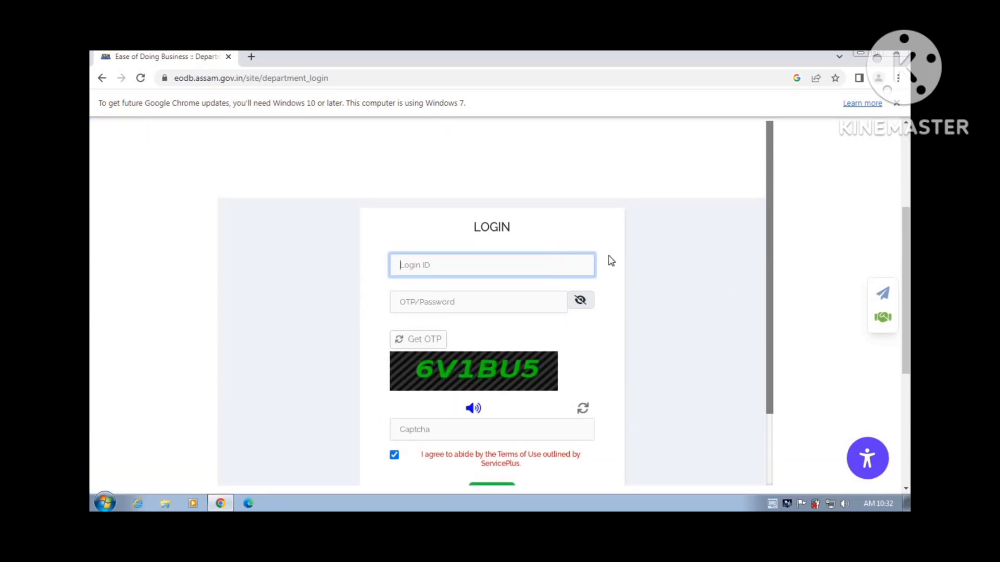
{"action": "scroll", "coordinate": [726, 276], "scroll_direction": "down", "scroll_amount": 1}
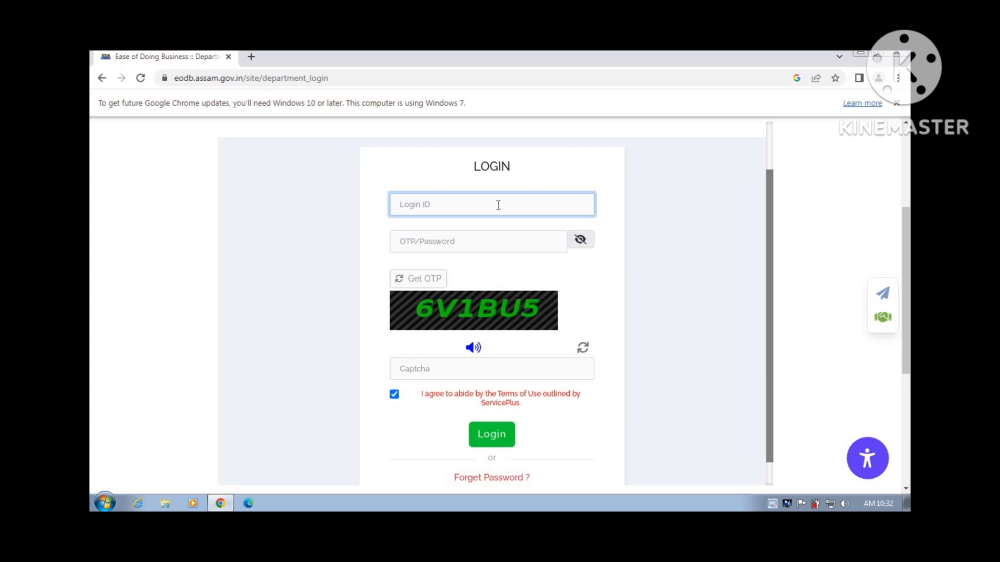
Enter the login ID, the account password and the captcha code
{"action": "type", "text": "6"}
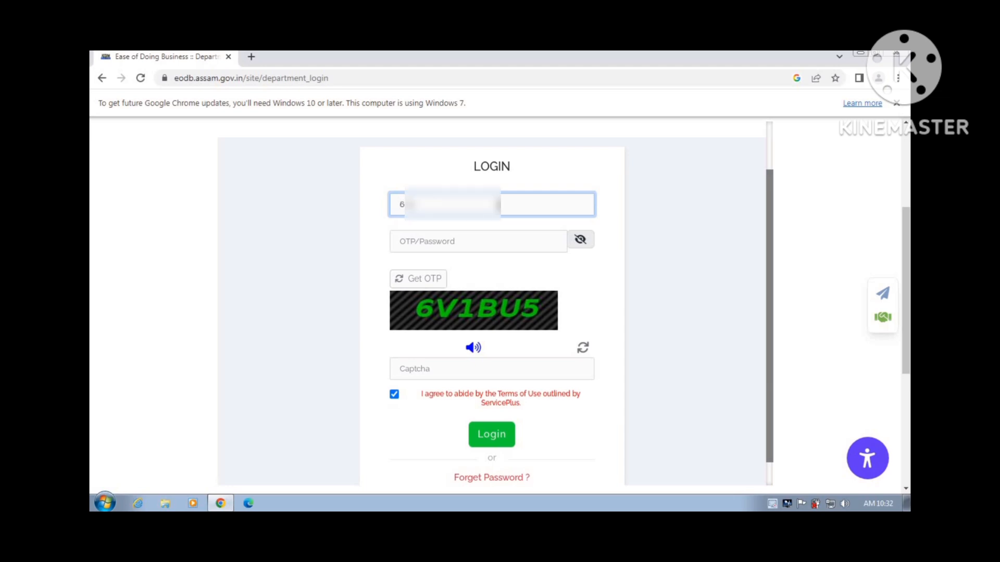
{"action": "type", "text": "000"}
{"action": "left_click", "coordinate": [496, 244]}
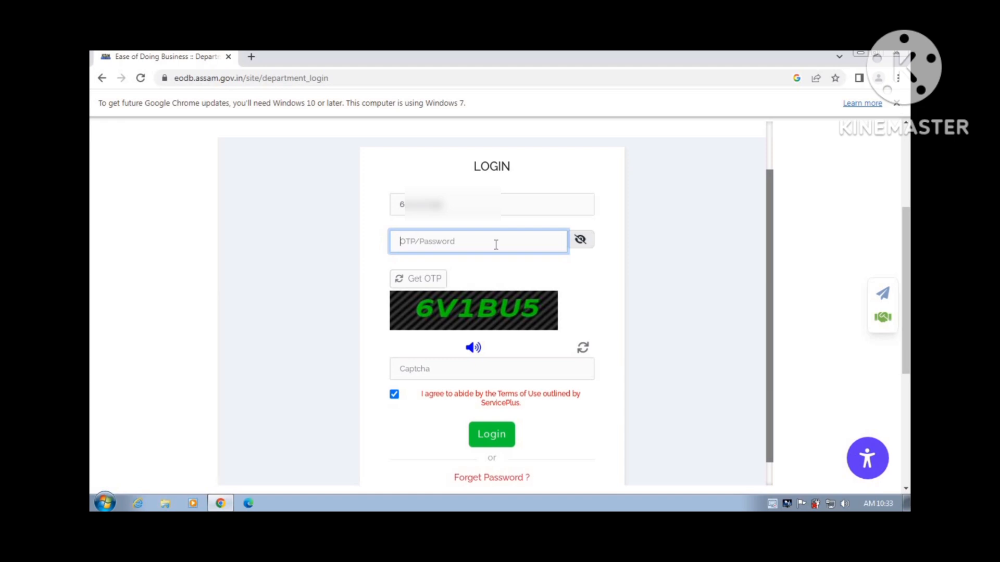
{"action": "type", "text": "••••••••••"}
{"action": "left_click", "coordinate": [471, 370]}
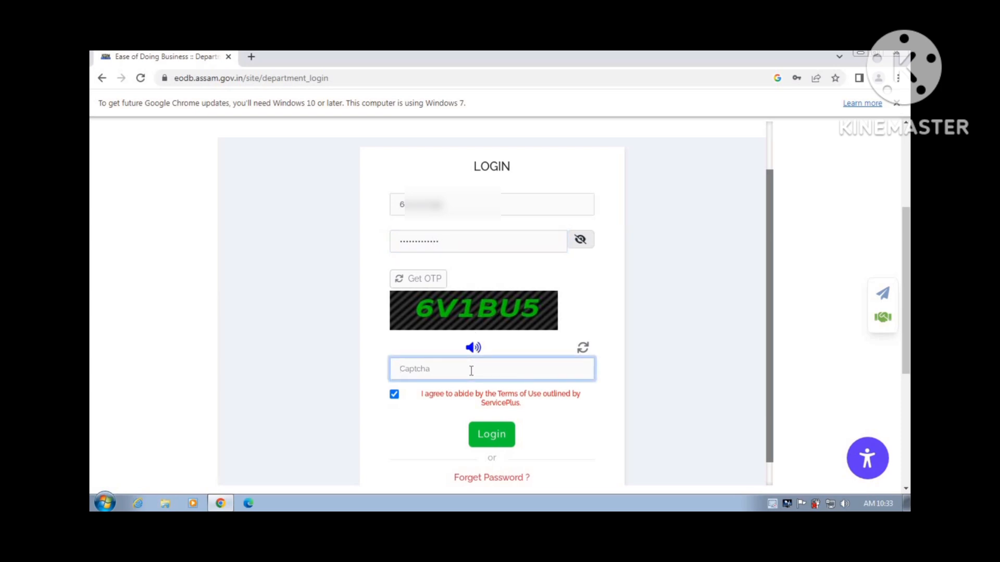
{"action": "type", "text": "6V1BU5"}
Log in, view all available services and filter them by 'COMMON'
{"action": "left_click", "coordinate": [477, 436]}
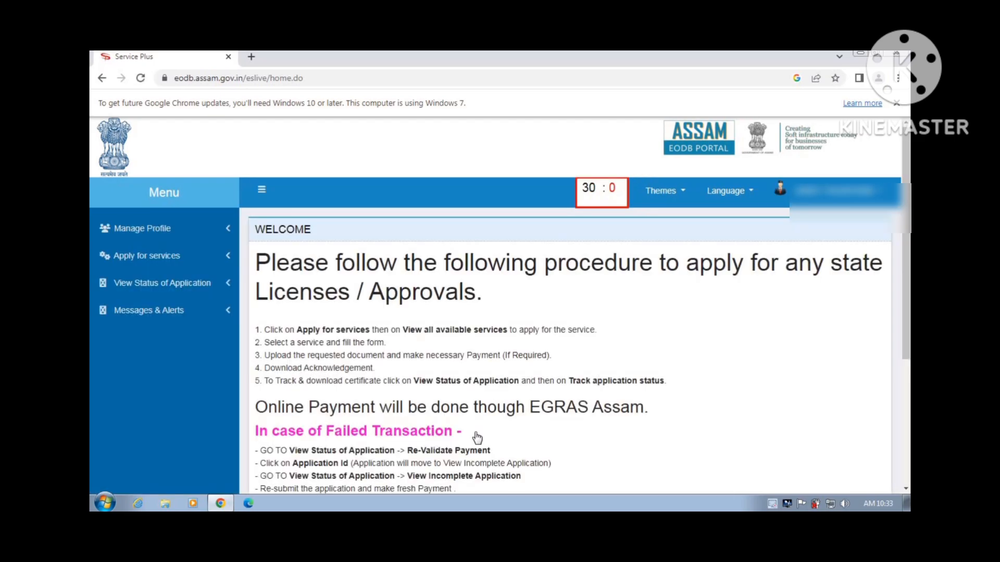
{"action": "left_click", "coordinate": [805, 304]}
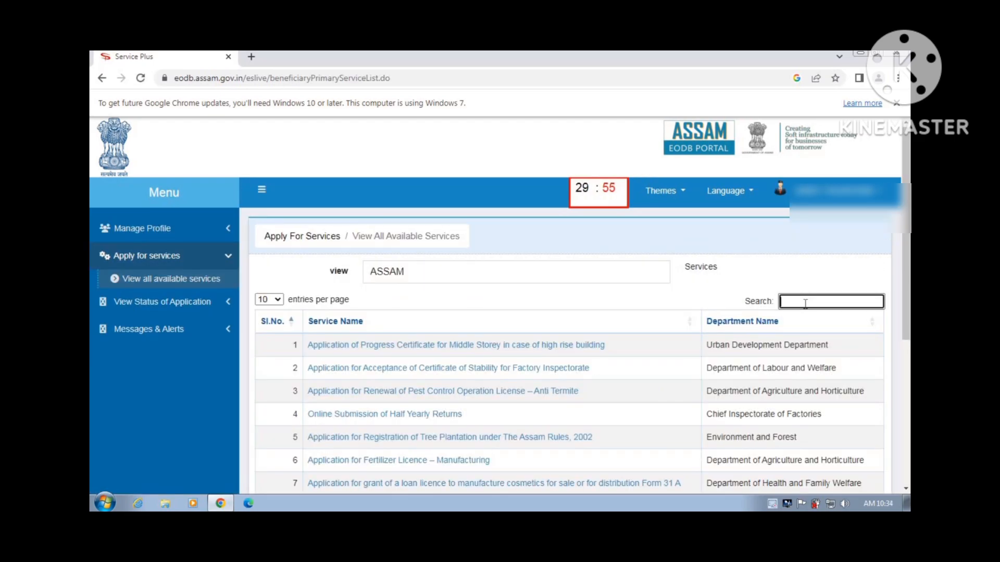
{"action": "type", "text": "COMM"}
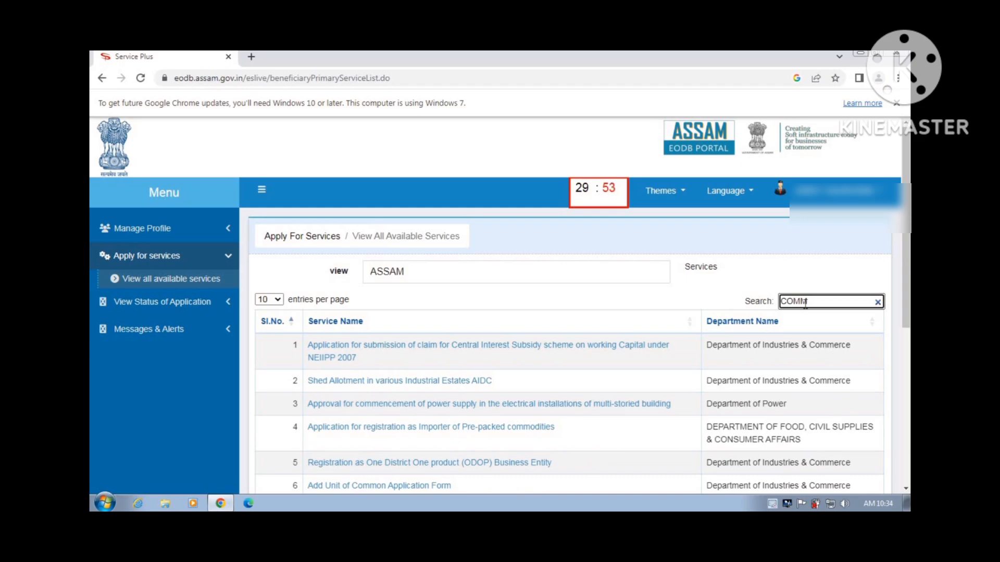
{"action": "type", "text": "ON"}
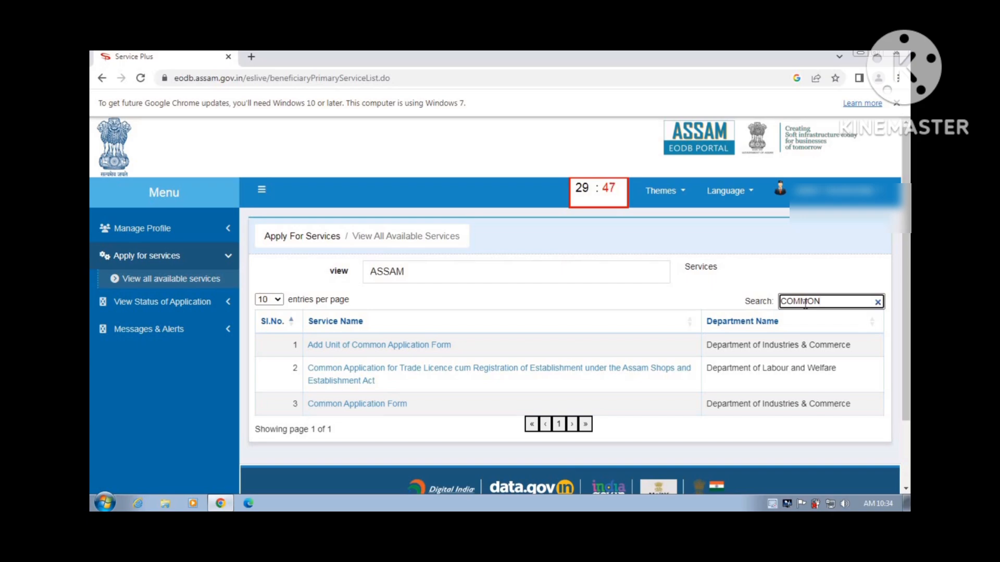
Open the Common Application Form and tick I Agree on its declaration
{"action": "left_click", "coordinate": [381, 405]}
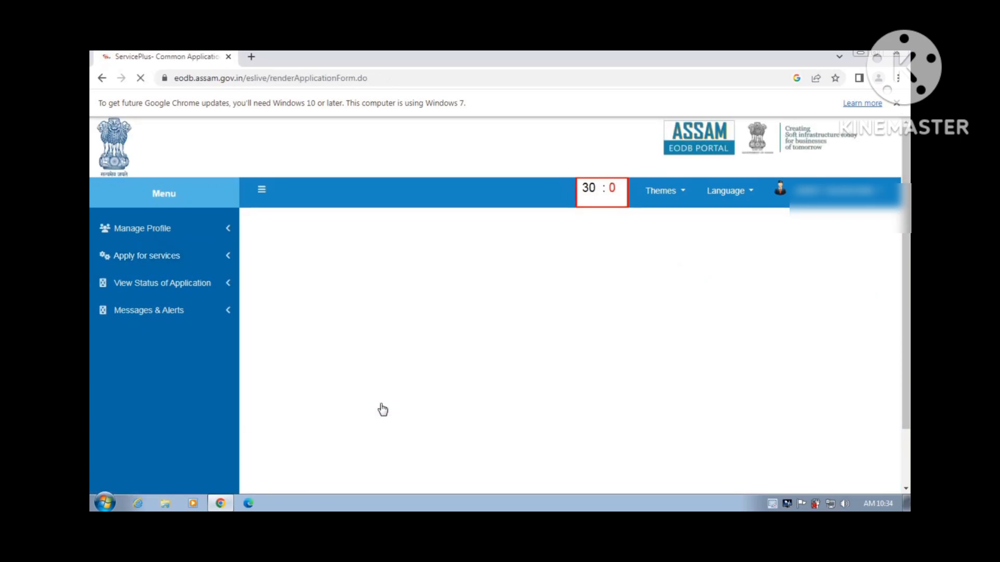
{"action": "scroll", "coordinate": [381, 404], "scroll_direction": "down", "scroll_amount": 5}
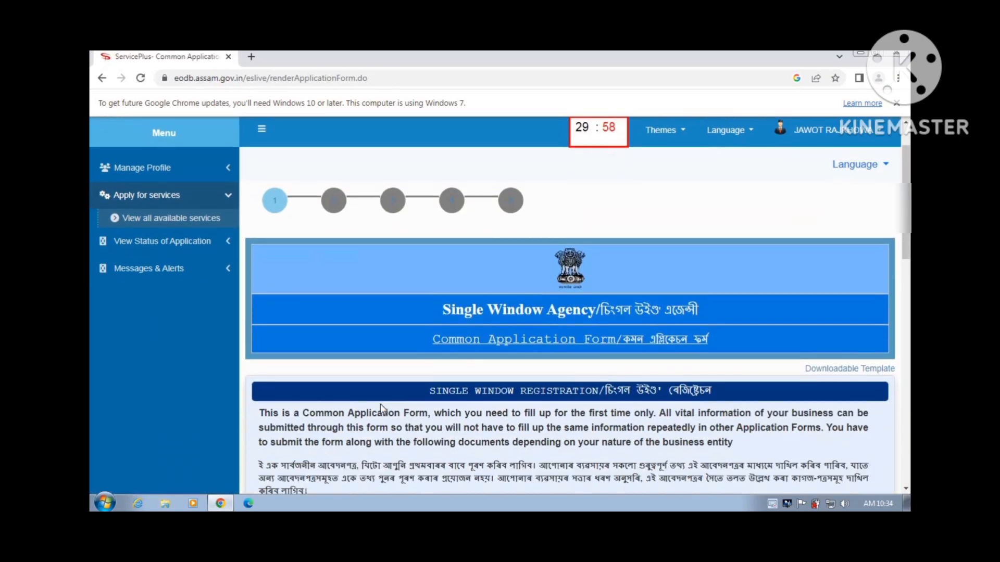
{"action": "scroll", "coordinate": [386, 411], "scroll_direction": "down", "scroll_amount": 5}
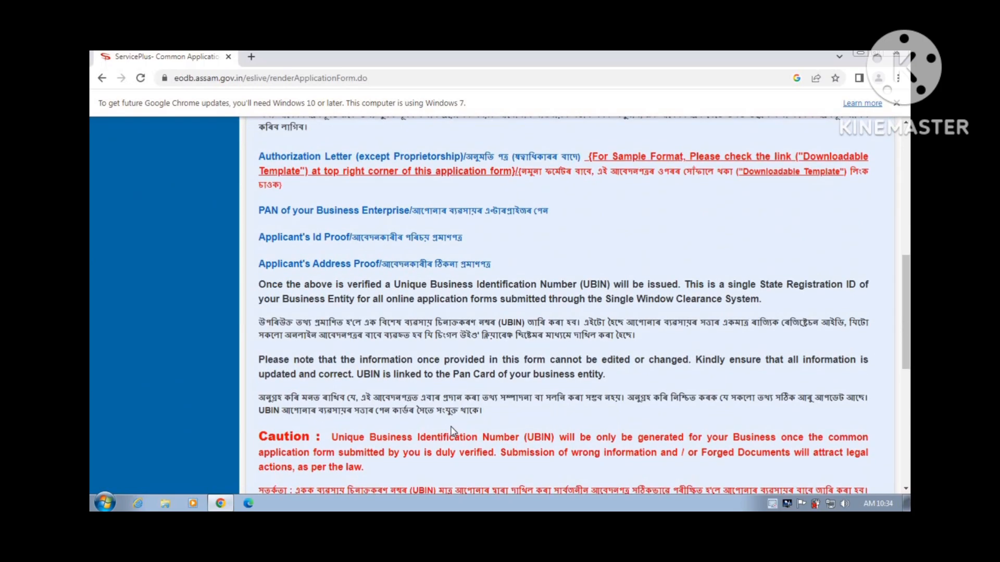
{"action": "scroll", "coordinate": [452, 431], "scroll_direction": "down", "scroll_amount": 2}
{"action": "scroll", "coordinate": [452, 431], "scroll_direction": "down", "scroll_amount": 2}
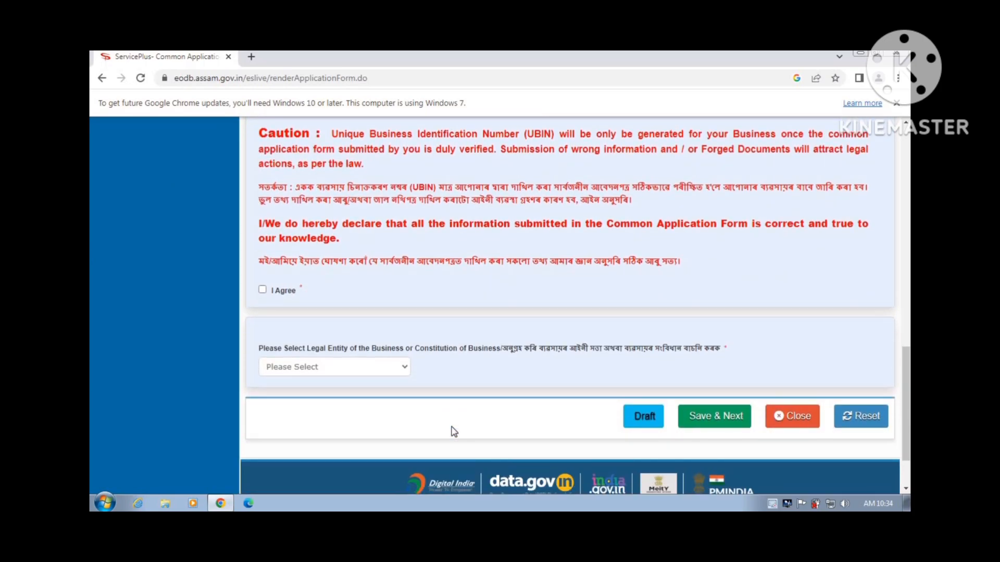
{"action": "left_click", "coordinate": [262, 291]}
{"action": "left_click", "coordinate": [405, 370]}
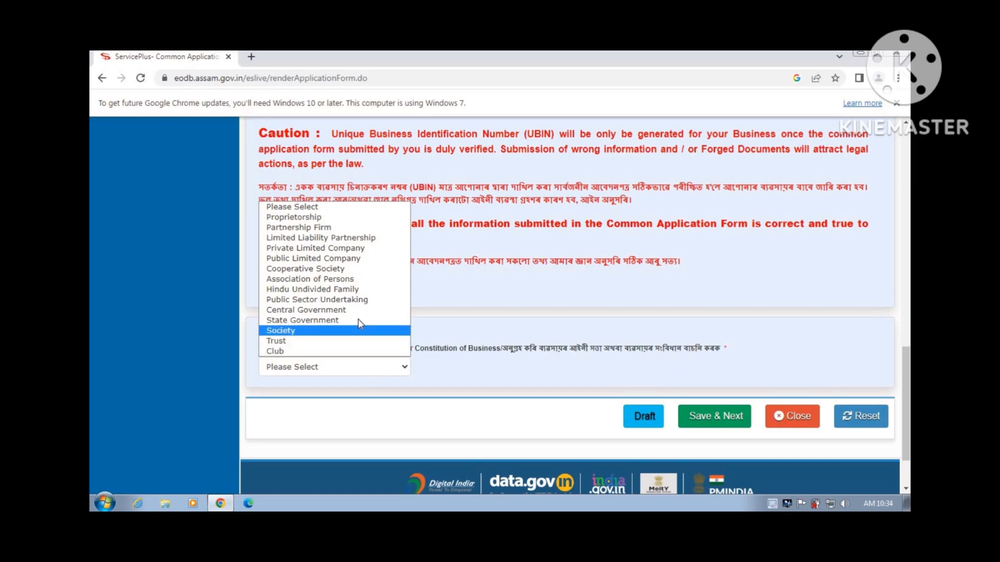
Set the legal entity to Proprietorship instead of Private Limited Company
{"action": "left_click", "coordinate": [352, 253]}
{"action": "scroll", "coordinate": [433, 319], "scroll_direction": "down", "scroll_amount": 1}
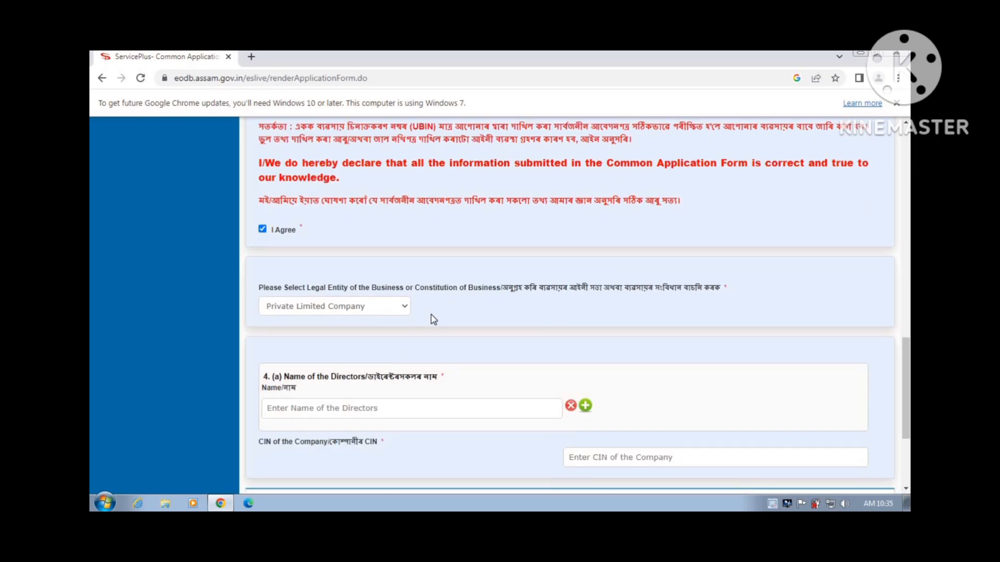
{"action": "left_click", "coordinate": [392, 314]}
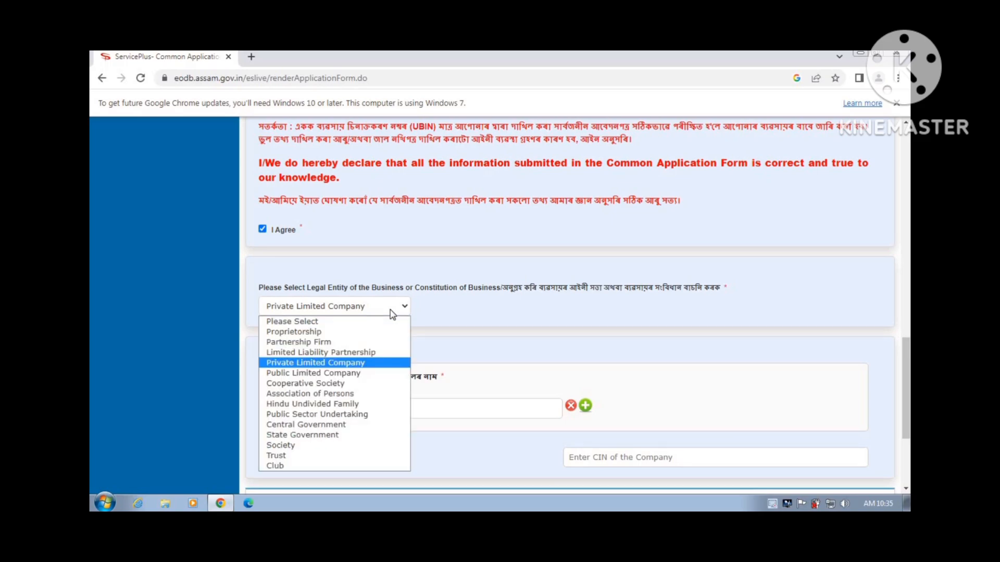
{"action": "left_click", "coordinate": [358, 332]}
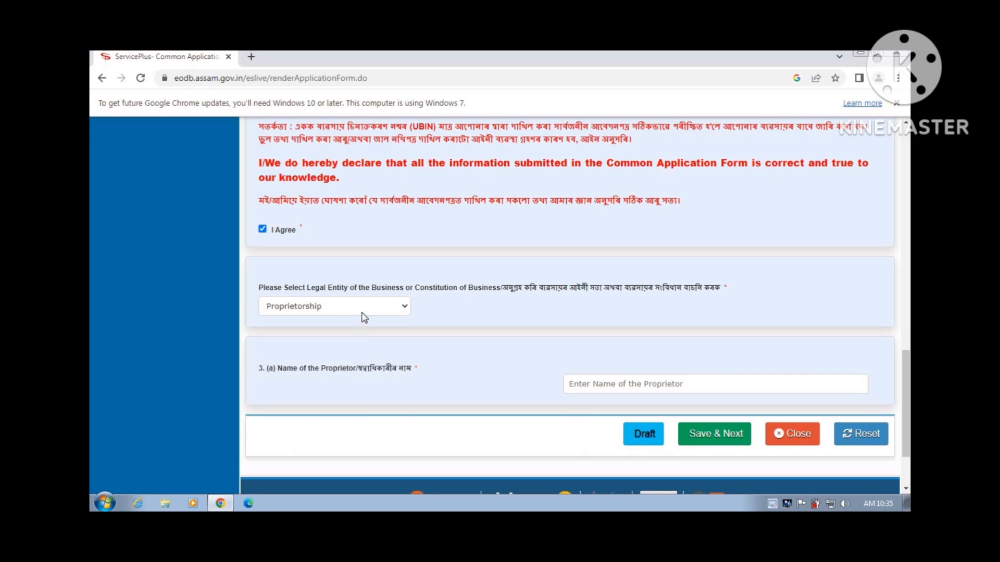
Enter the proprietor's full name and save the form as a draft
{"action": "scroll", "coordinate": [364, 318], "scroll_direction": "down", "scroll_amount": 1}
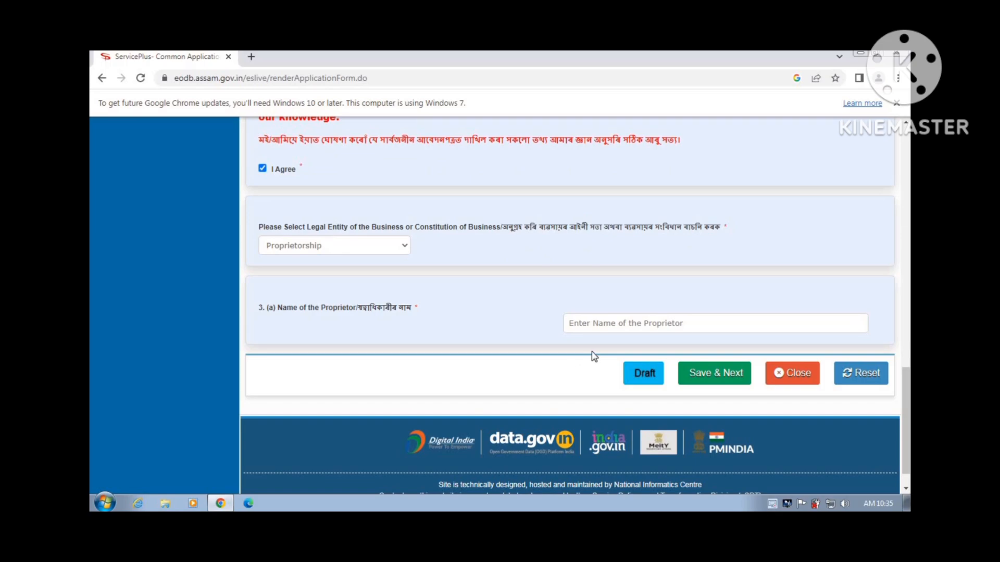
{"action": "left_click", "coordinate": [609, 326]}
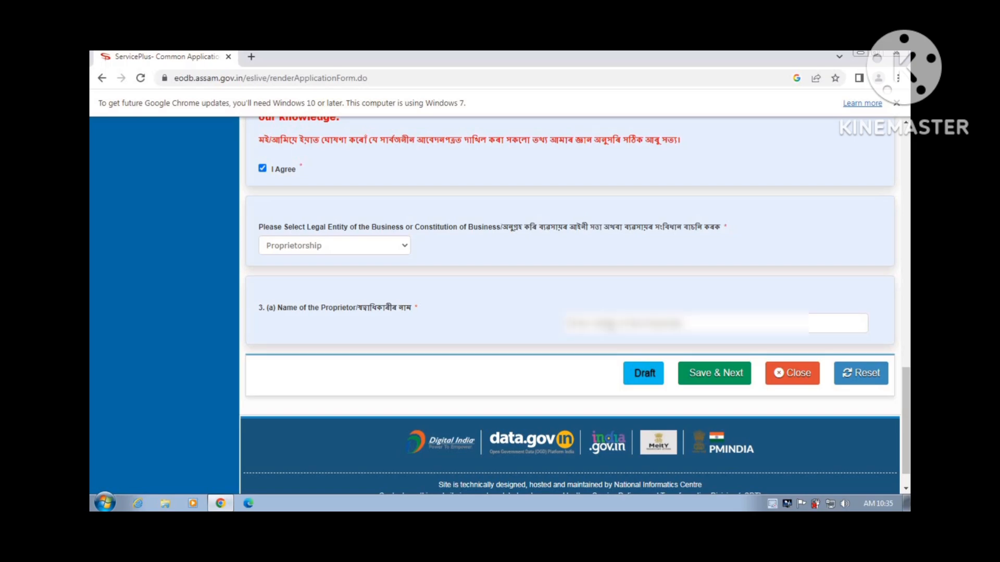
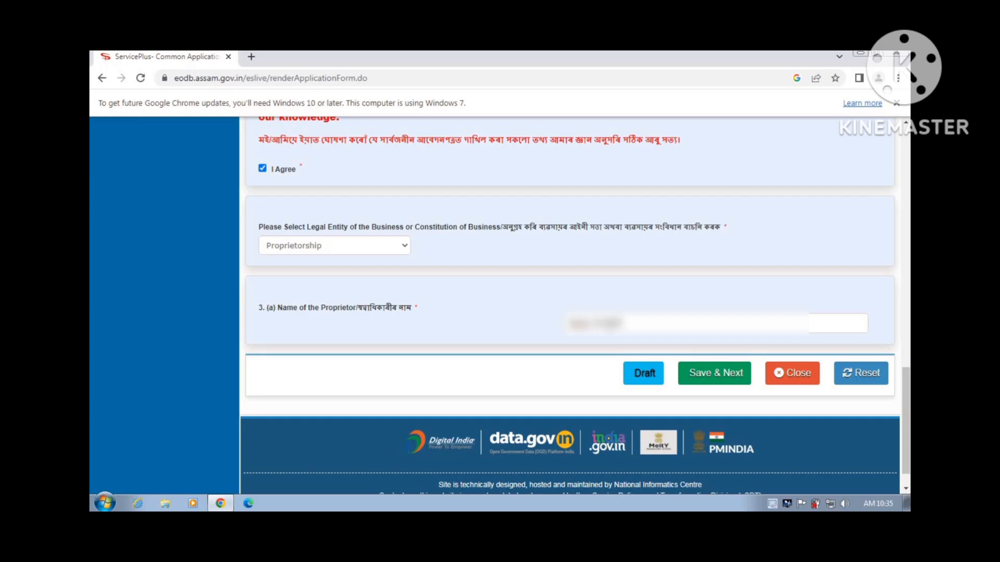
{"action": "left_click", "coordinate": [699, 382]}
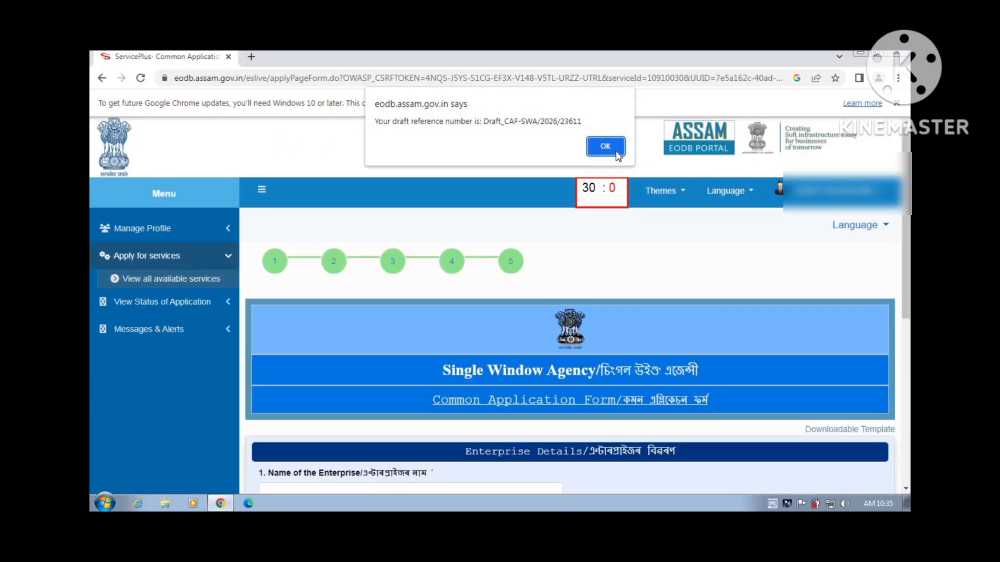
Dismiss the draft reference alert and enter 'Aam enterprises' as the enterprise name
{"action": "left_click", "coordinate": [606, 142]}
{"action": "scroll", "coordinate": [635, 281], "scroll_direction": "down", "scroll_amount": 3}
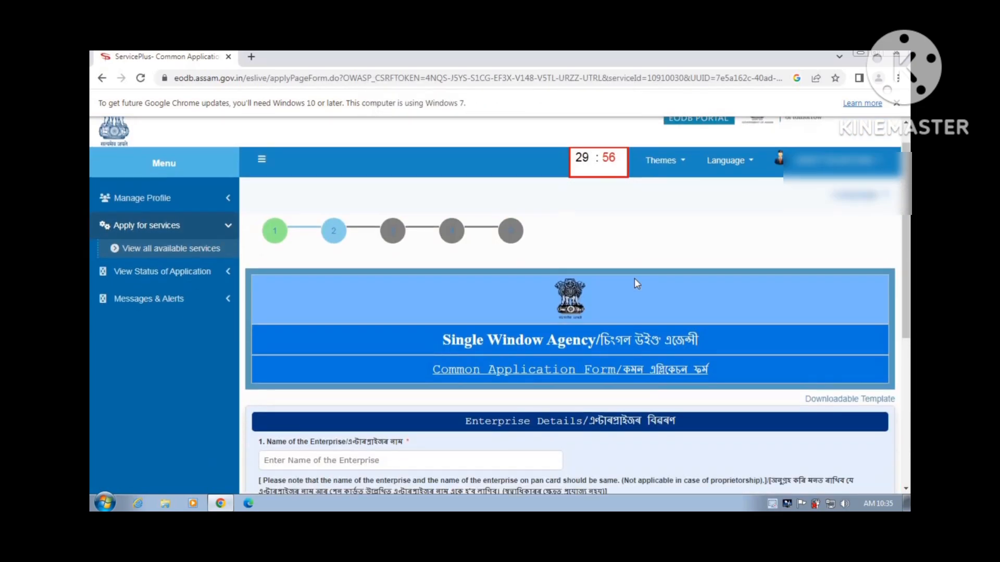
{"action": "scroll", "coordinate": [636, 284], "scroll_direction": "down", "scroll_amount": 1}
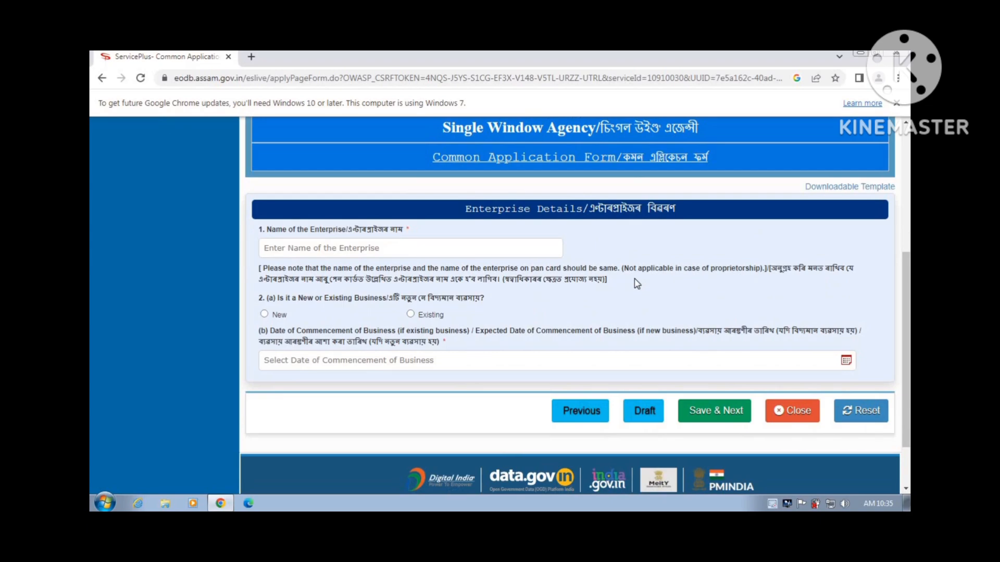
{"action": "left_click", "coordinate": [515, 253]}
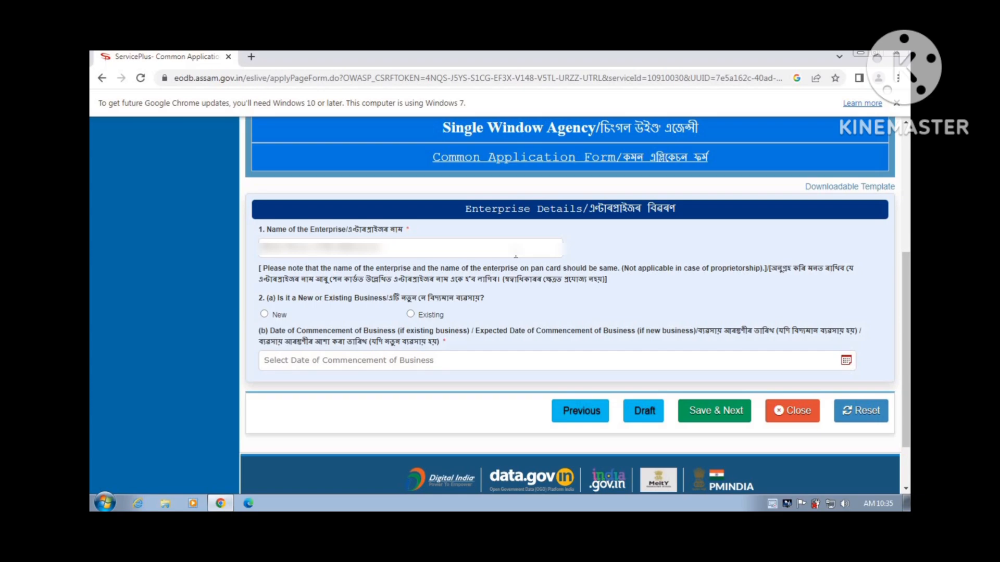
{"action": "type", "text": "A"}
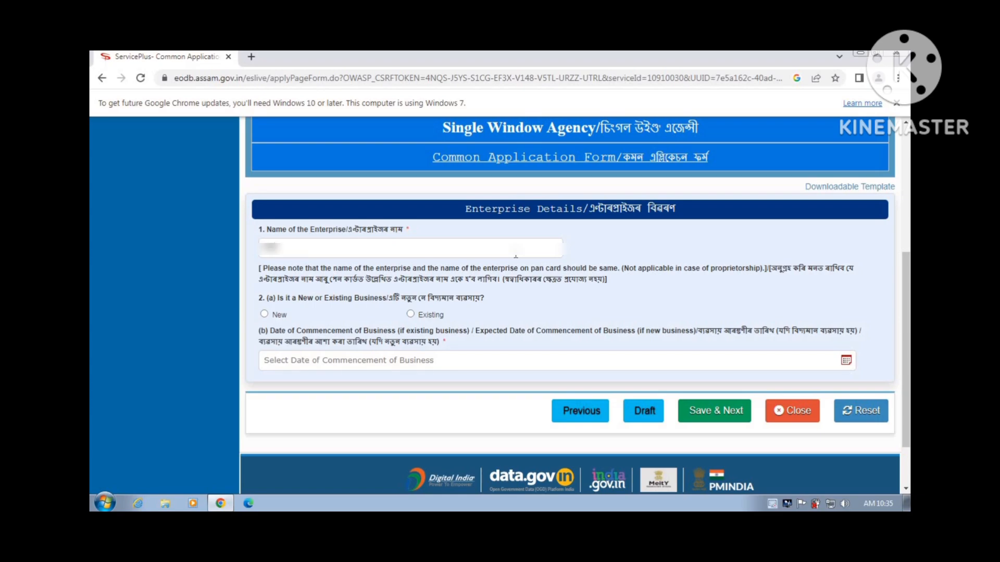
{"action": "type", "text": "am enterpri"}
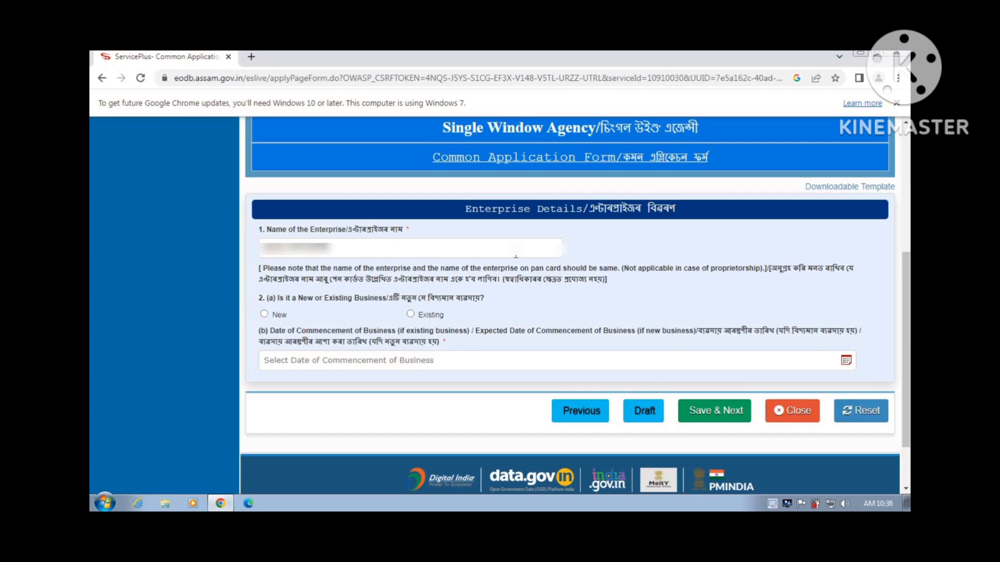
{"action": "type", "text": "ses"}
Mark the business as New, commencing 02/04/2026, and Save & Next
{"action": "left_click", "coordinate": [265, 315]}
{"action": "left_click", "coordinate": [846, 360]}
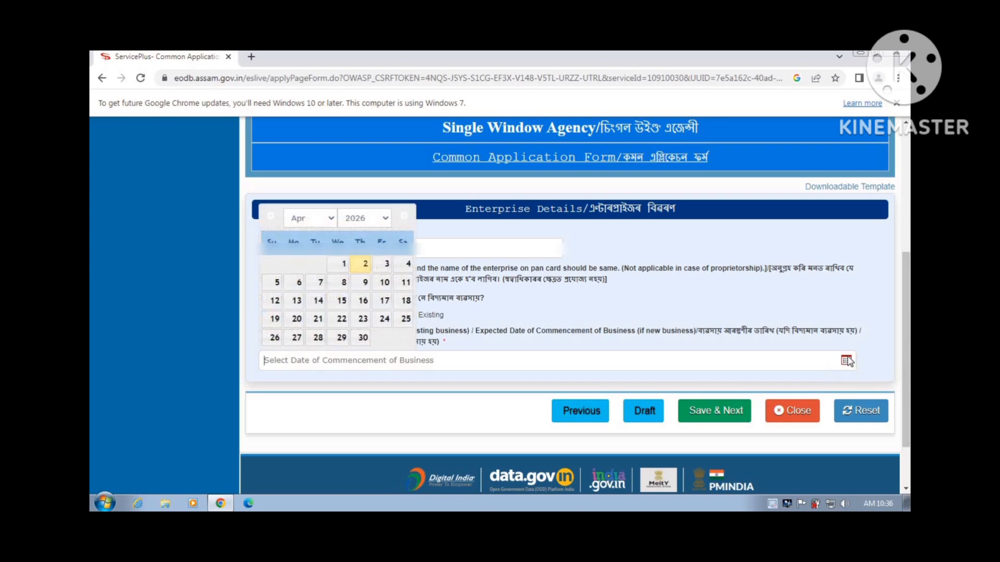
{"action": "left_click", "coordinate": [364, 265]}
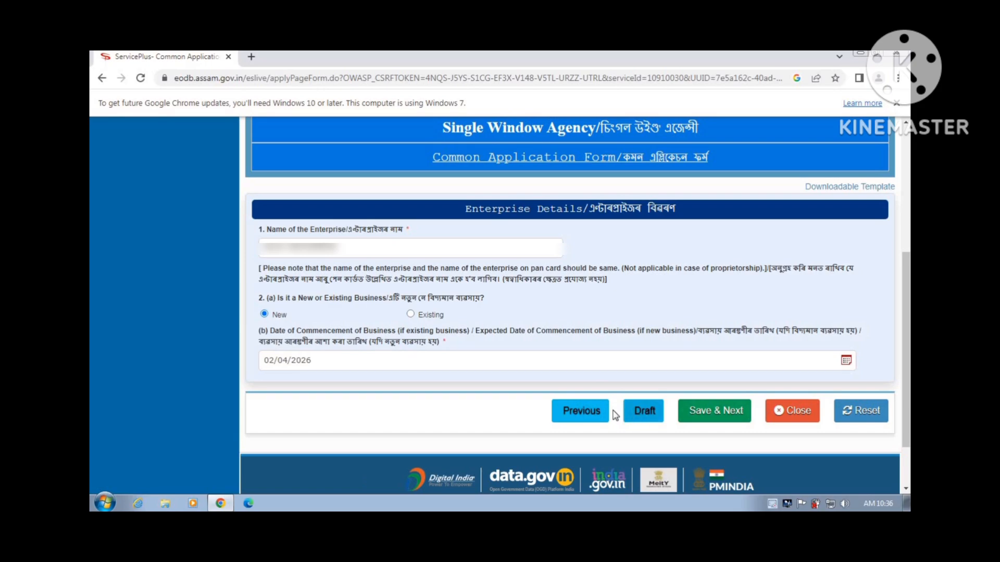
{"action": "left_click", "coordinate": [714, 411]}
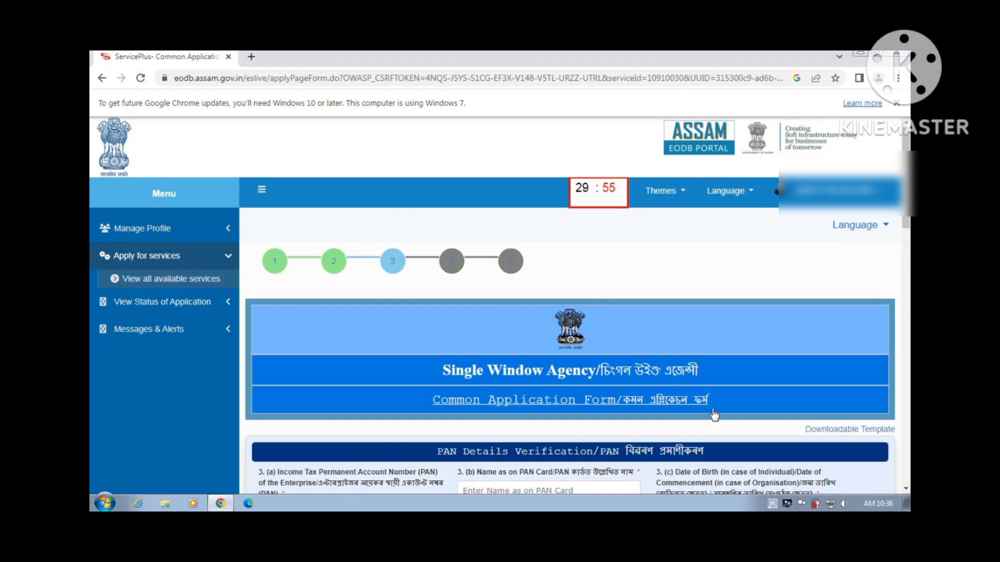
Enter the PAN number and the holder's name as printed on the PAN card
{"action": "scroll", "coordinate": [714, 415], "scroll_direction": "down", "scroll_amount": 5}
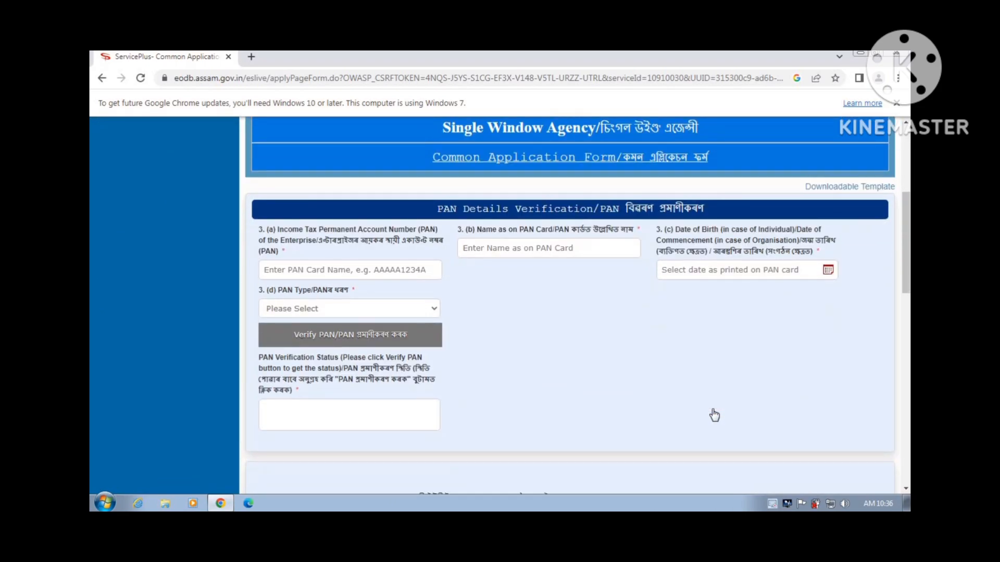
{"action": "scroll", "coordinate": [714, 415], "scroll_direction": "down", "scroll_amount": 1}
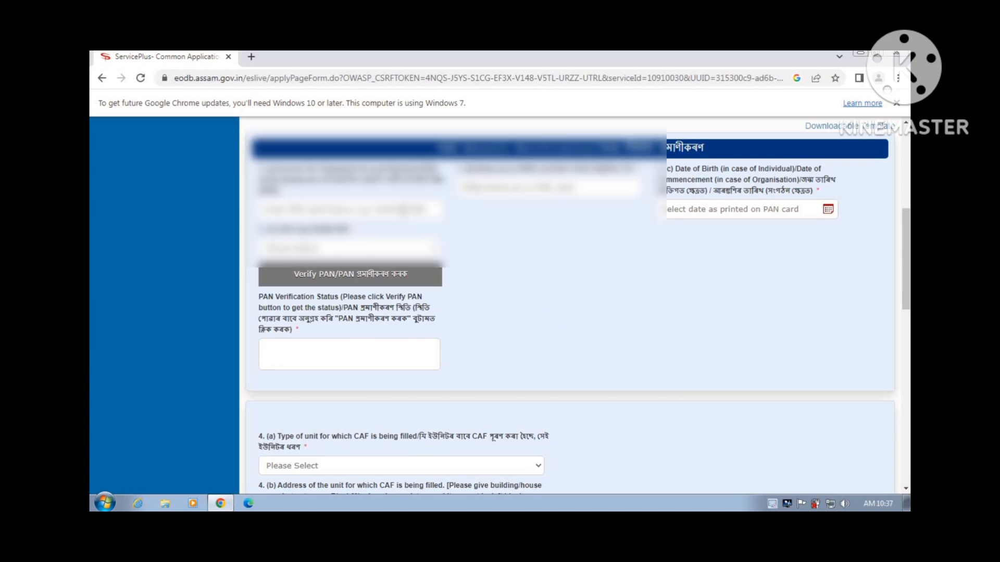
{"action": "type", "text": "ABC"}
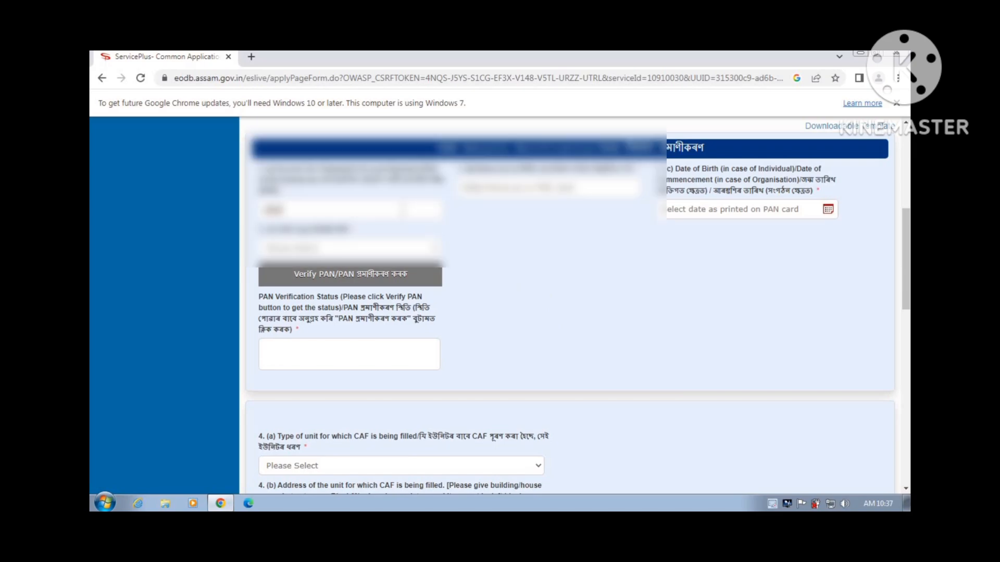
{"action": "type", "text": "D"}
{"action": "key", "text": "BackSpace"}
{"action": "type", "text": "DE1234"}
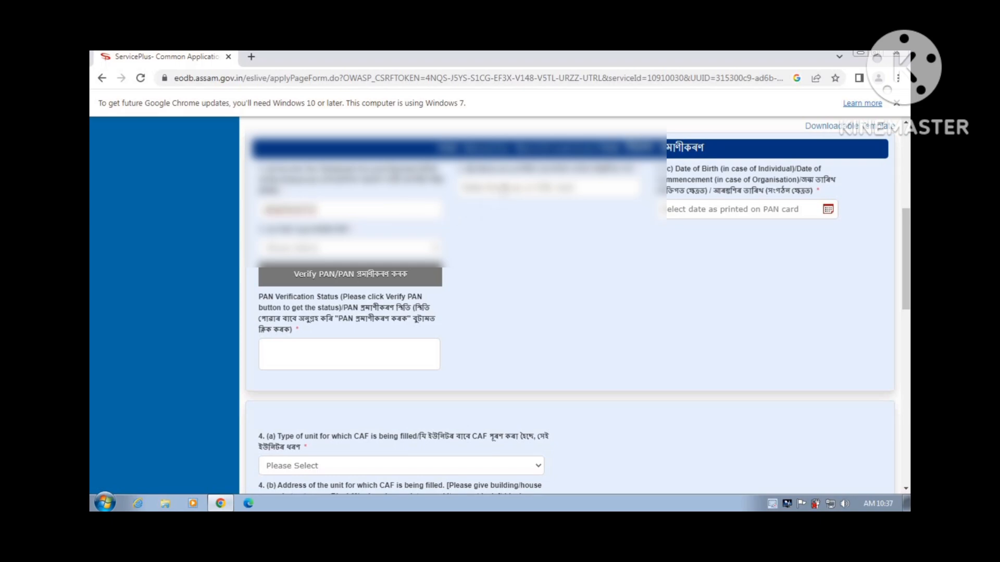
{"action": "left_click", "coordinate": [503, 190]}
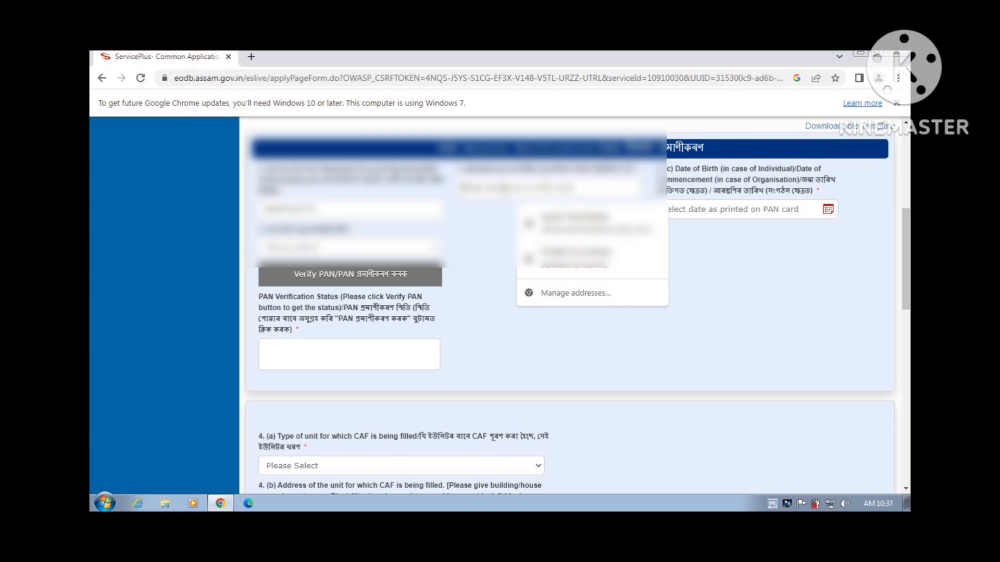
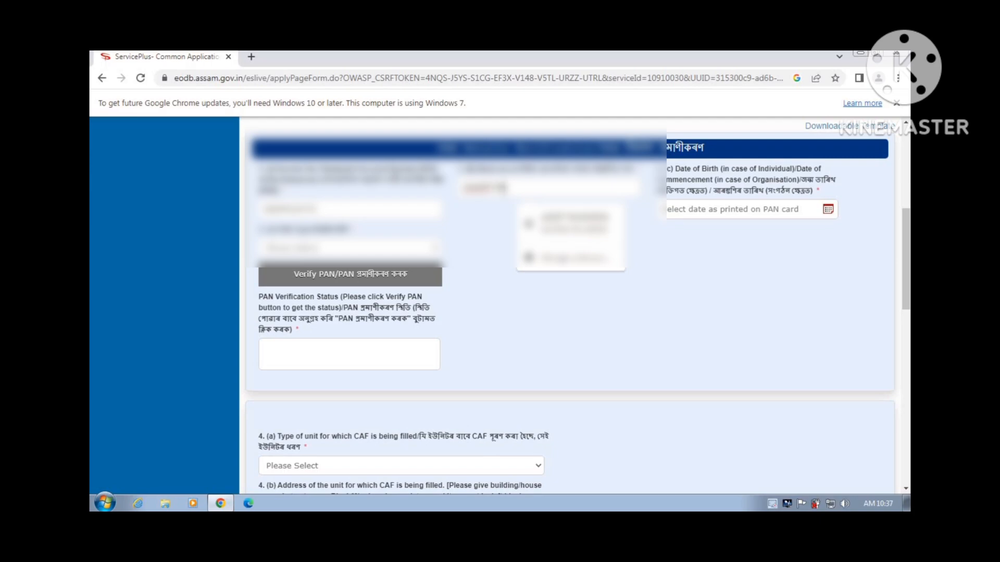
{"action": "left_click", "coordinate": [517, 217]}
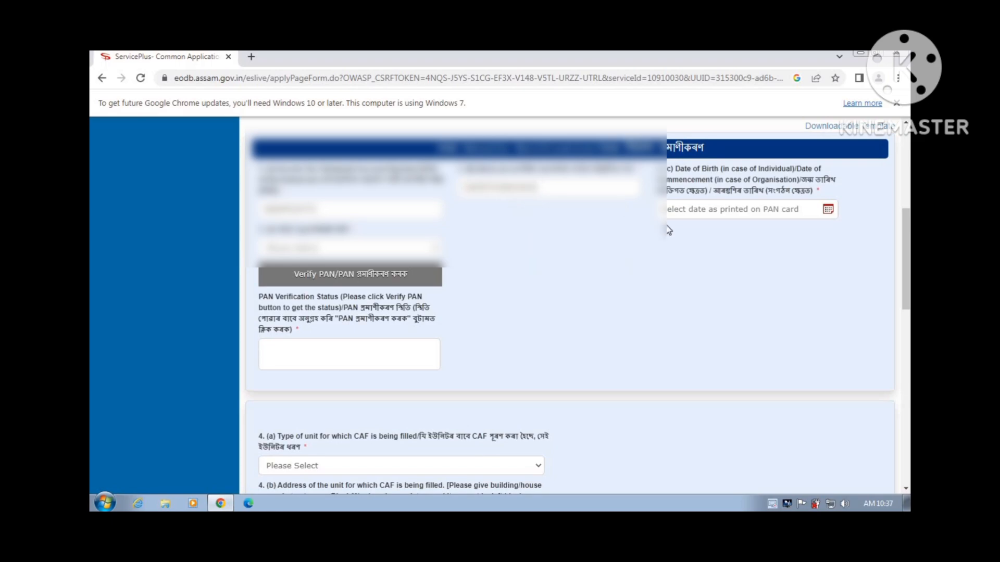
{"action": "left_click", "coordinate": [827, 209]}
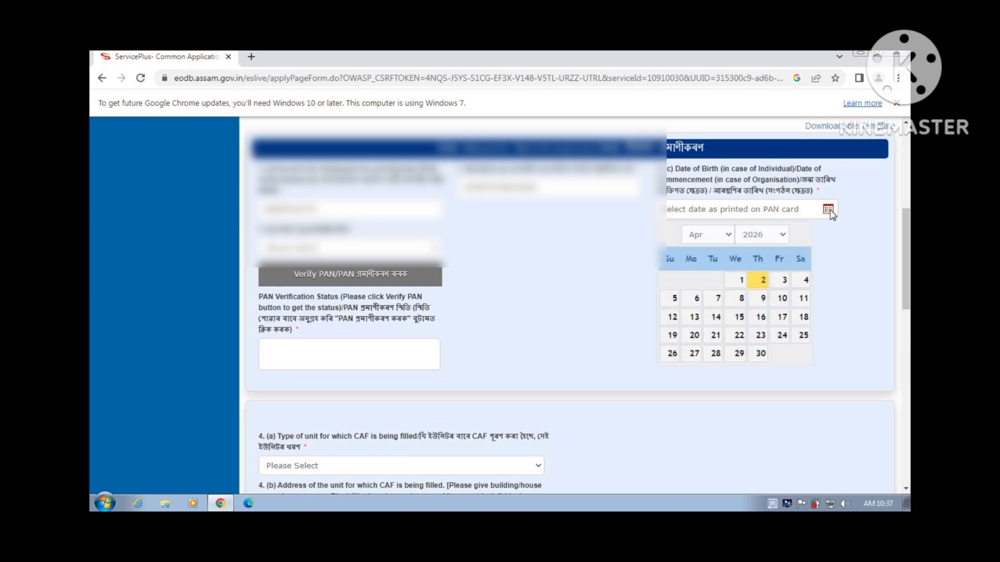
{"action": "left_click", "coordinate": [754, 239]}
{"action": "scroll", "coordinate": [752, 354], "scroll_direction": "up", "scroll_amount": 2}
{"action": "scroll", "coordinate": [754, 355], "scroll_direction": "up", "scroll_amount": 2}
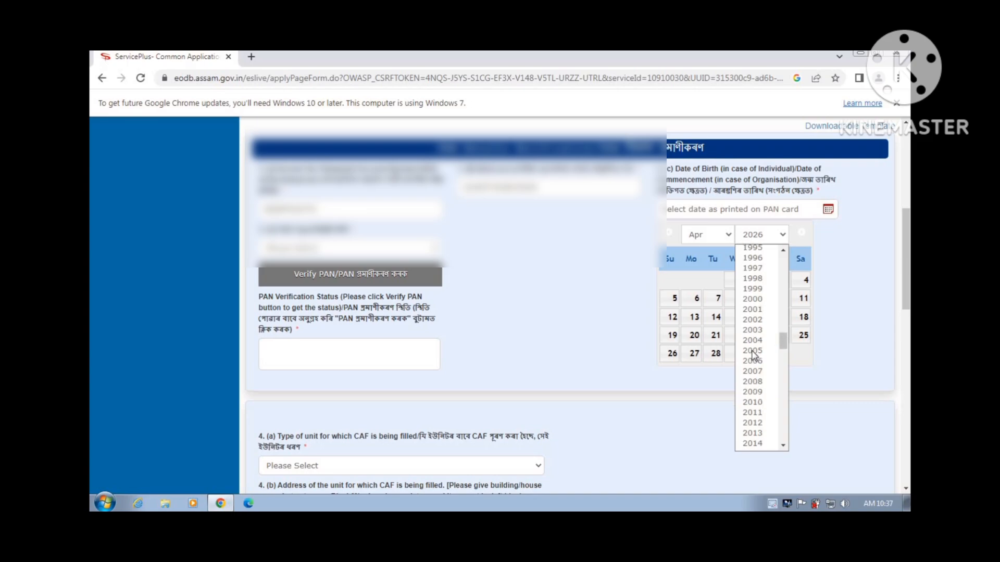
{"action": "scroll", "coordinate": [753, 356], "scroll_direction": "up", "scroll_amount": 4}
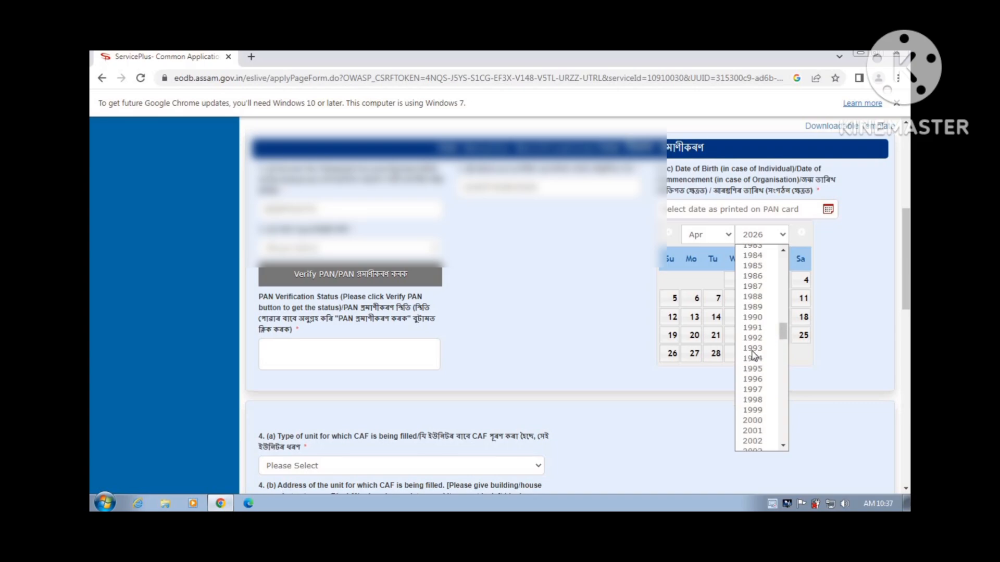
{"action": "left_click", "coordinate": [754, 400]}
{"action": "left_click", "coordinate": [713, 237]}
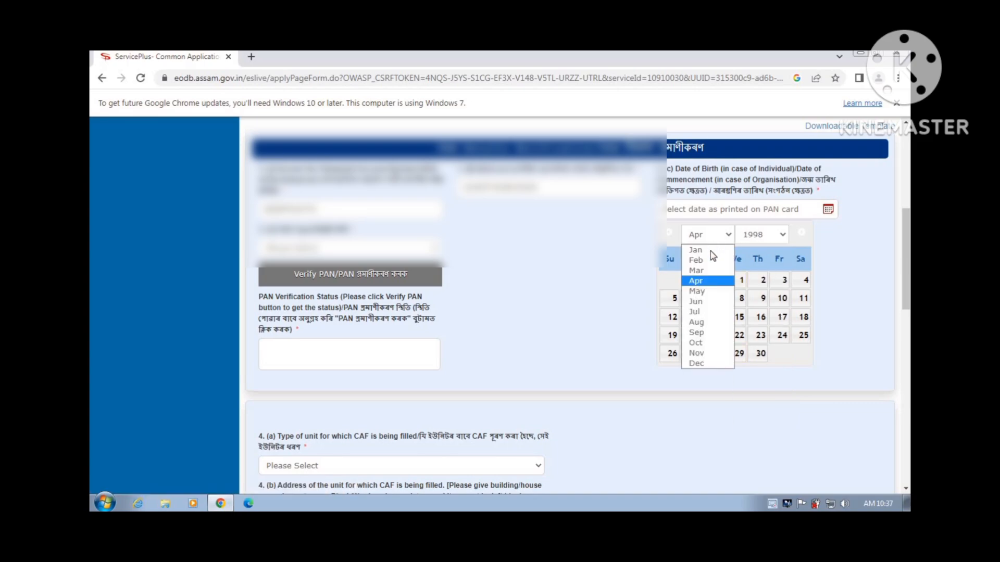
{"action": "left_click", "coordinate": [706, 334]}
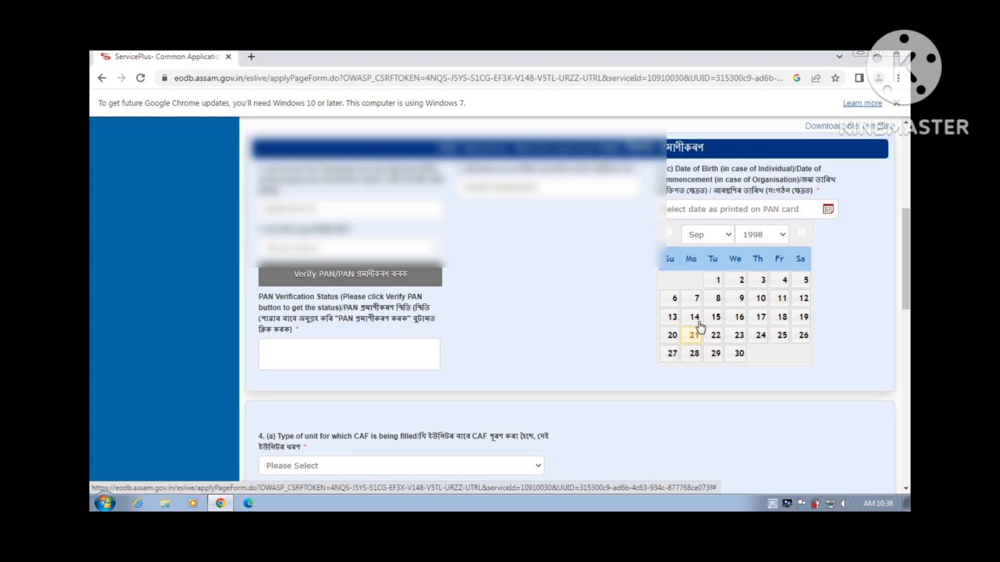
{"action": "left_click", "coordinate": [694, 303]}
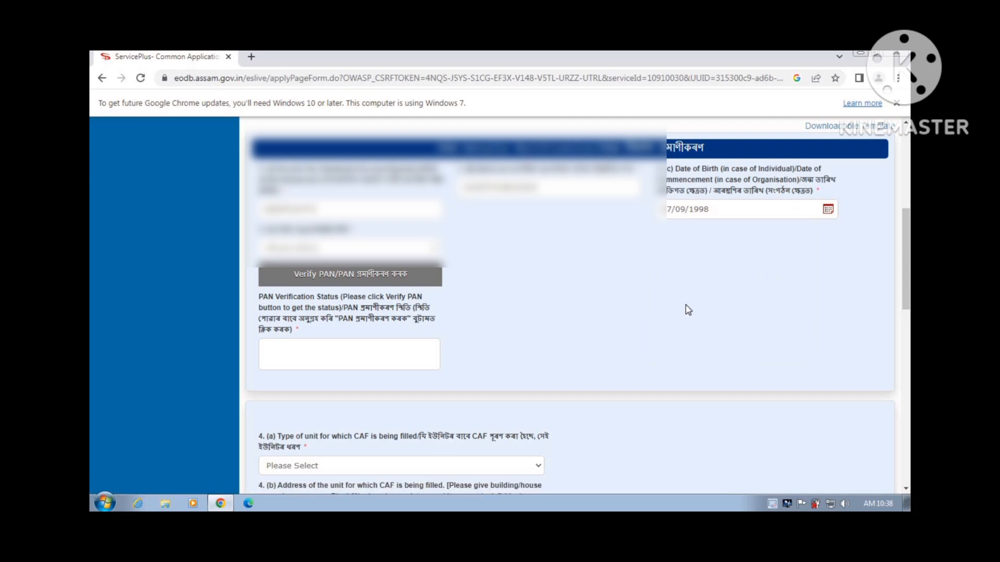
Choose Individual as the PAN type and verify the PAN successfully
{"action": "left_click", "coordinate": [437, 251]}
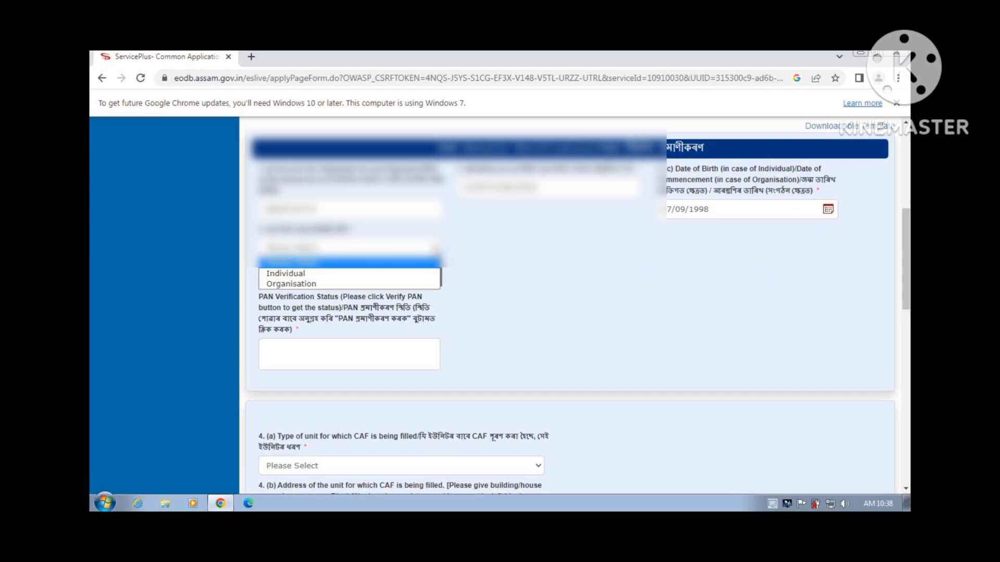
{"action": "left_click", "coordinate": [427, 274]}
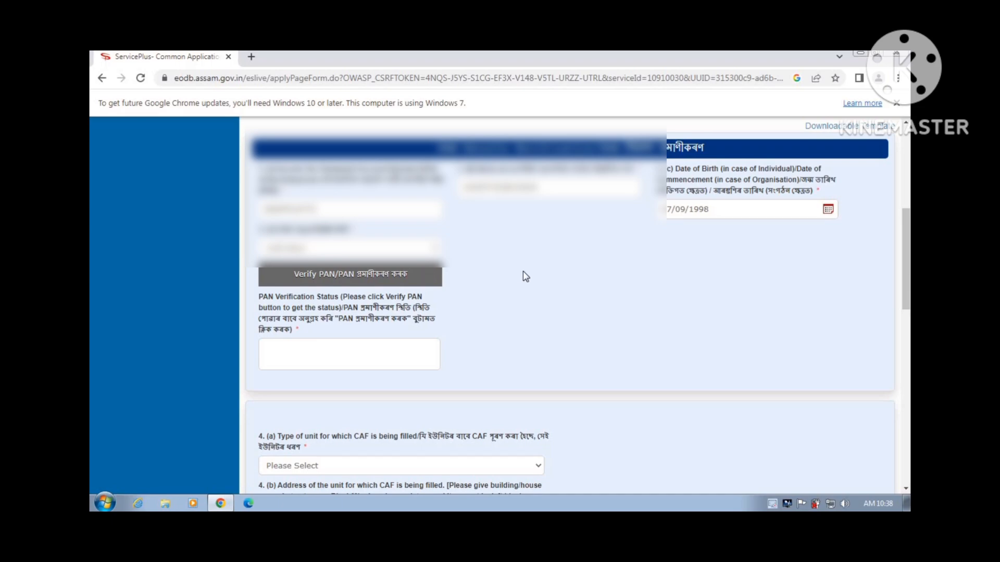
{"action": "left_click", "coordinate": [427, 281]}
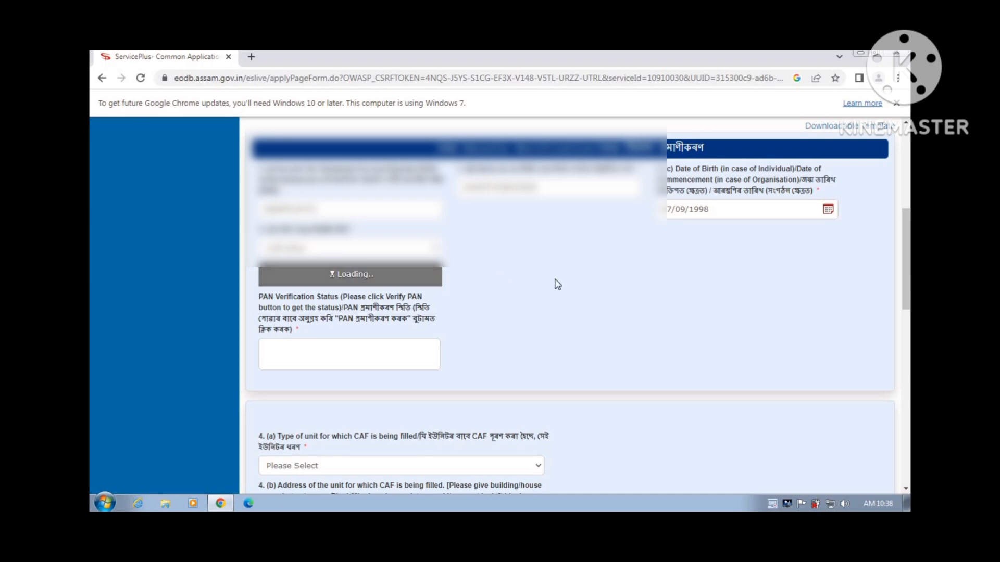
{"action": "scroll", "coordinate": [558, 283], "scroll_direction": "down", "scroll_amount": 4}
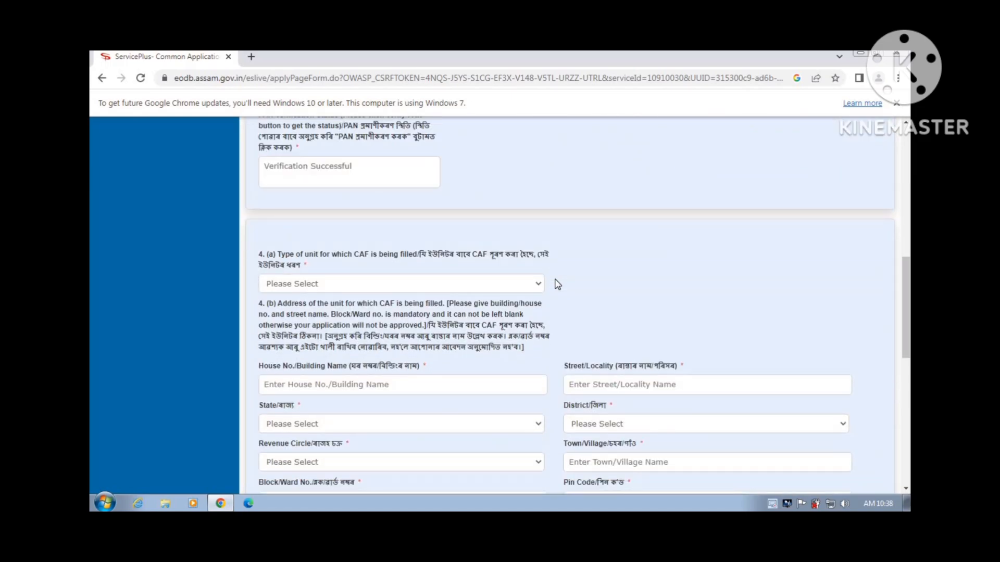
Set the unit type to Head Office and bring the empty section 4(b) address fields into view
{"action": "scroll", "coordinate": [558, 284], "scroll_direction": "down", "scroll_amount": 2}
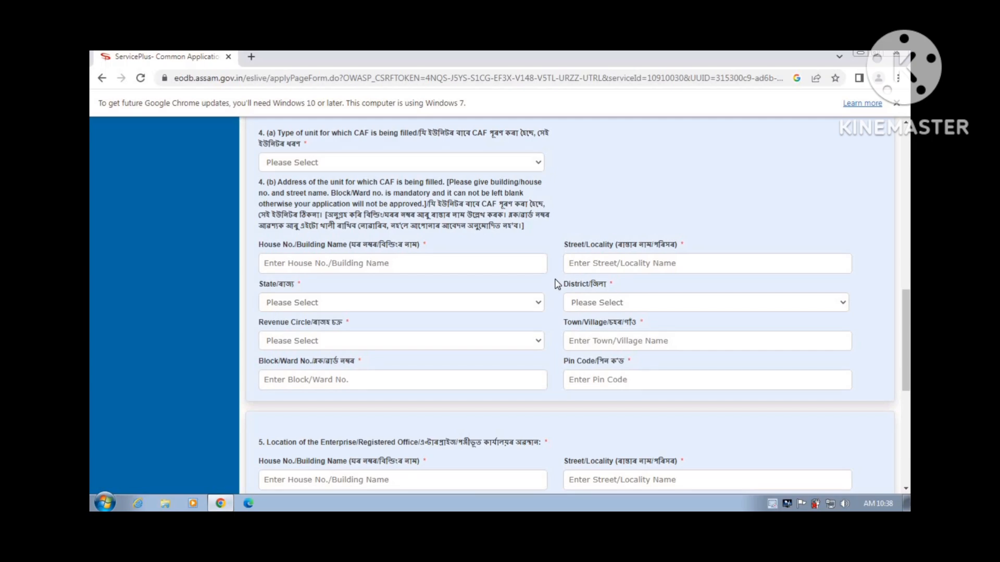
{"action": "left_click", "coordinate": [512, 163]}
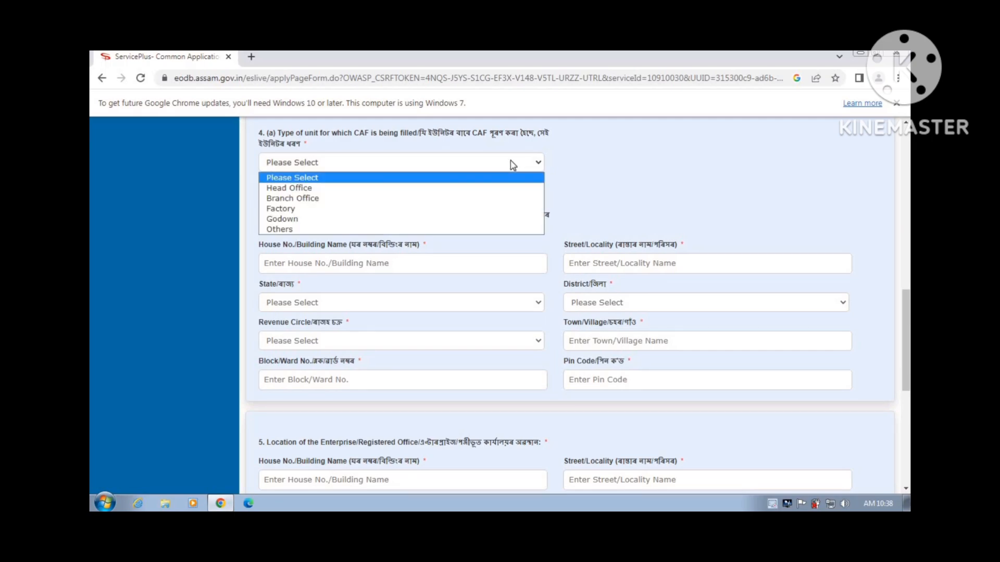
{"action": "left_click", "coordinate": [495, 188]}
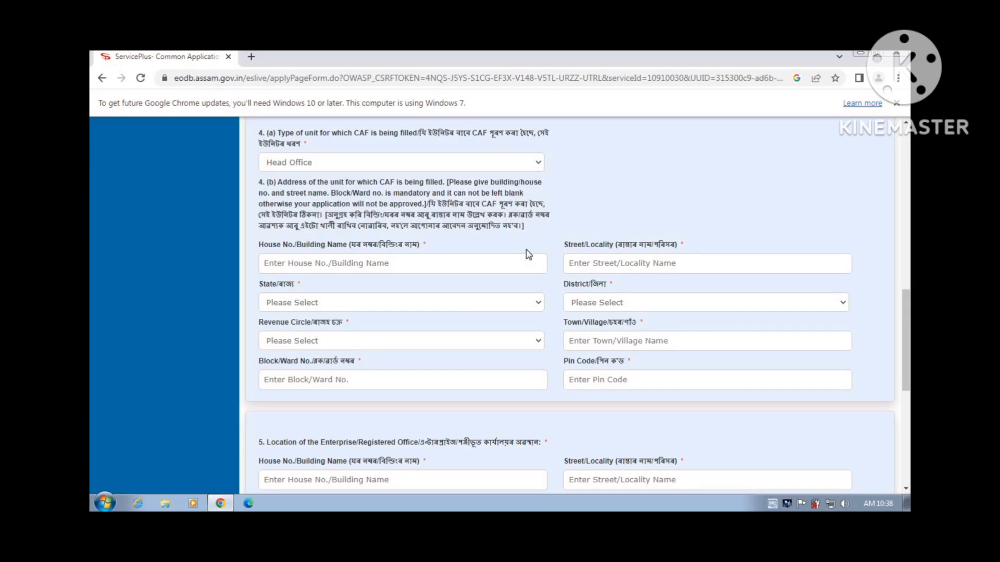
{"action": "scroll", "coordinate": [585, 250], "scroll_direction": "down", "scroll_amount": 1}
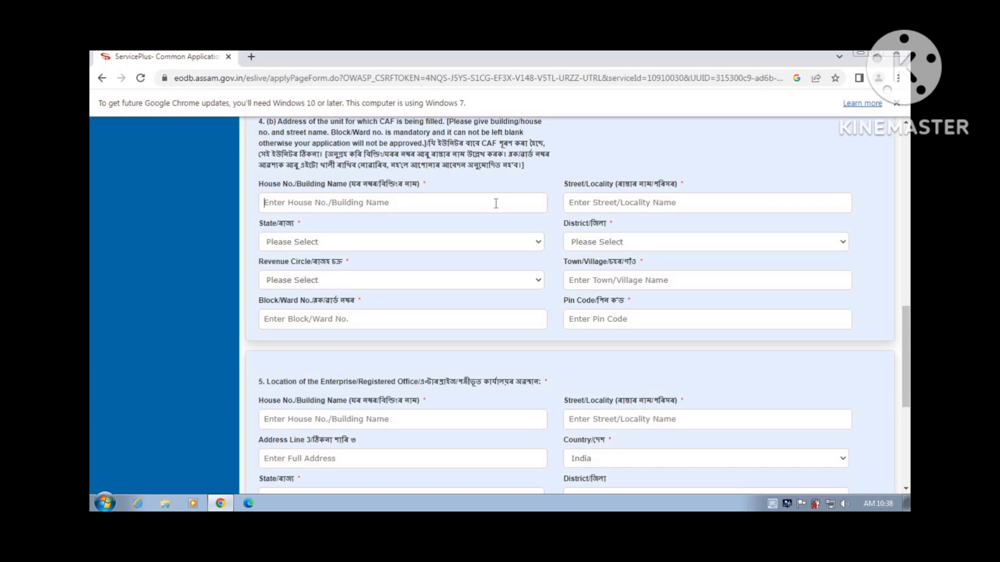
Enter the unit's house name and street or locality in section 4(b)
{"action": "type", "text": "NEAR"}
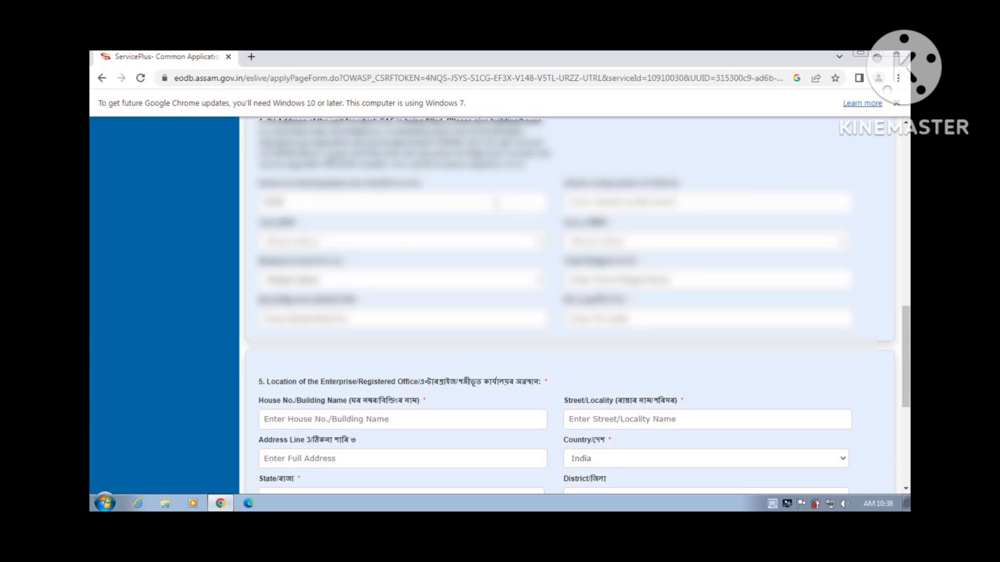
{"action": "type", "text": "BAR"}
{"action": "key", "text": "BackSpace"}
{"action": "type", "text": "I"}
{"action": "left_click", "coordinate": [660, 204]}
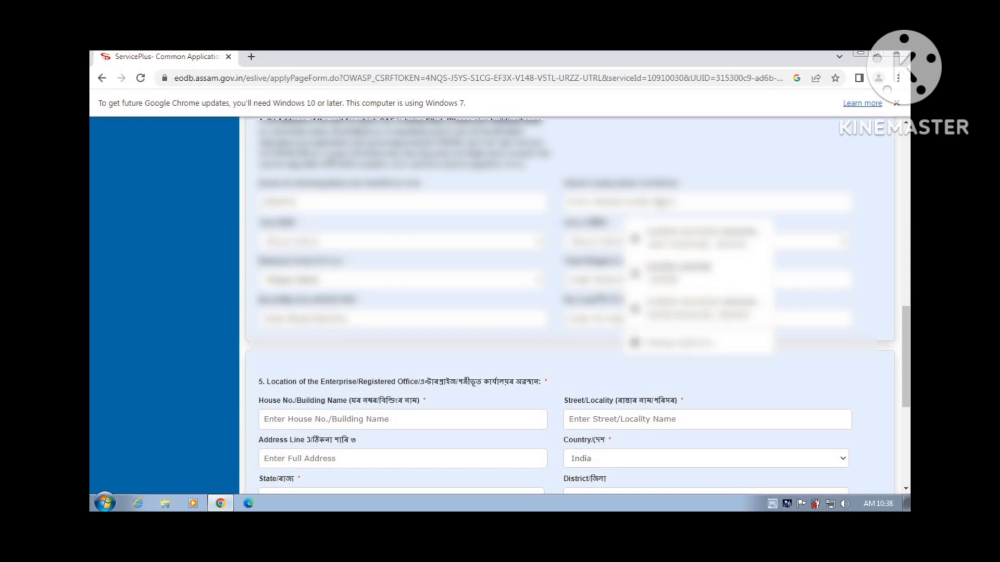
{"action": "type", "text": "SATGAON"}
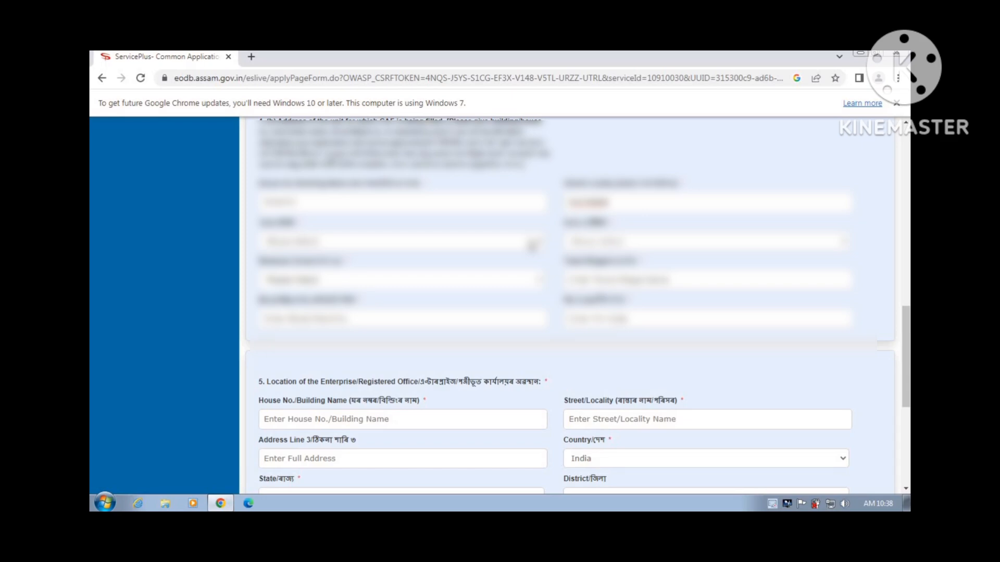
Choose the unit's state, district SIVASAGAR and revenue circle, then enter town and ward number
{"action": "left_click", "coordinate": [532, 244]}
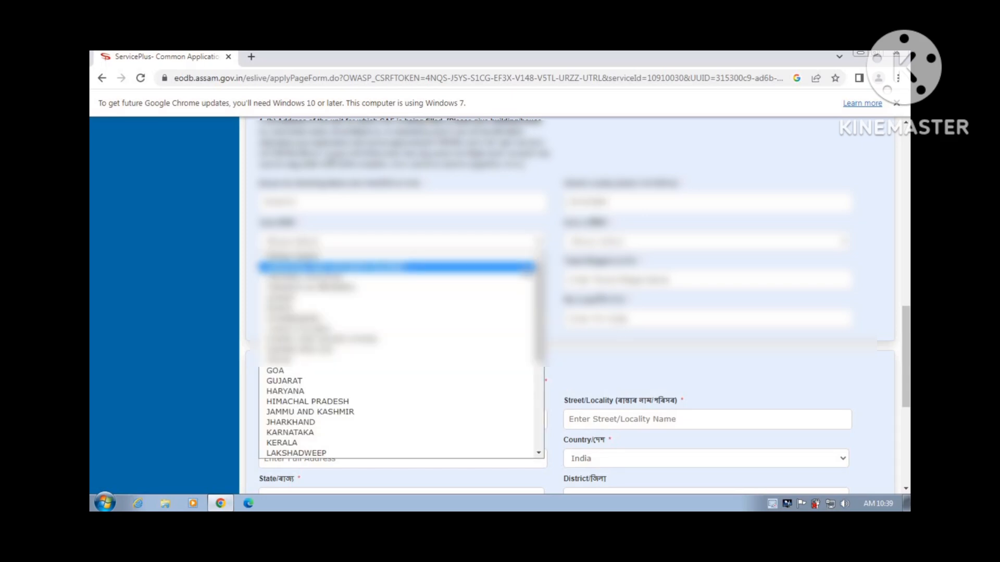
{"action": "left_click", "coordinate": [518, 298]}
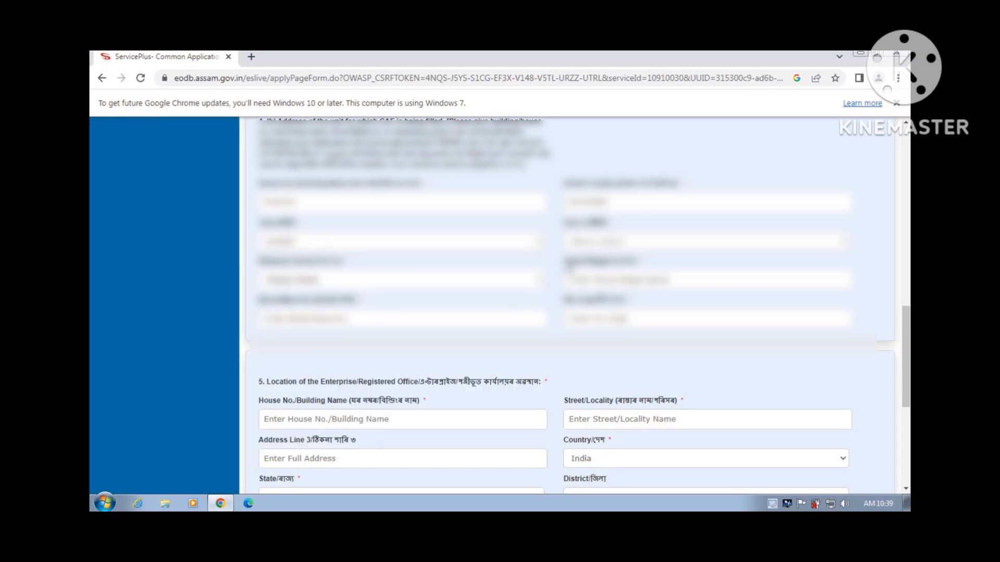
{"action": "left_click", "coordinate": [599, 246]}
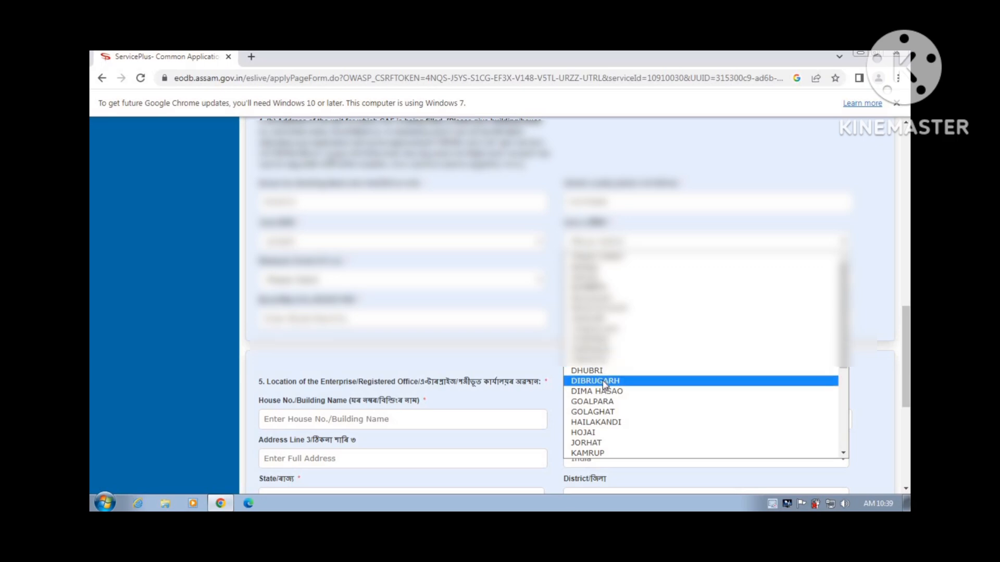
{"action": "scroll", "coordinate": [604, 386], "scroll_direction": "down", "scroll_amount": 5}
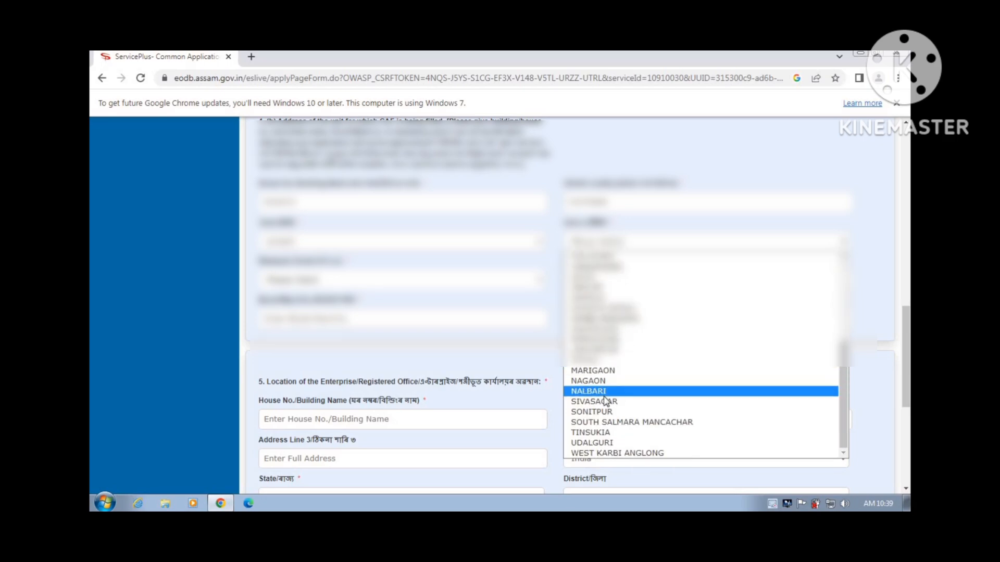
{"action": "left_click", "coordinate": [607, 402]}
{"action": "left_click", "coordinate": [462, 289]}
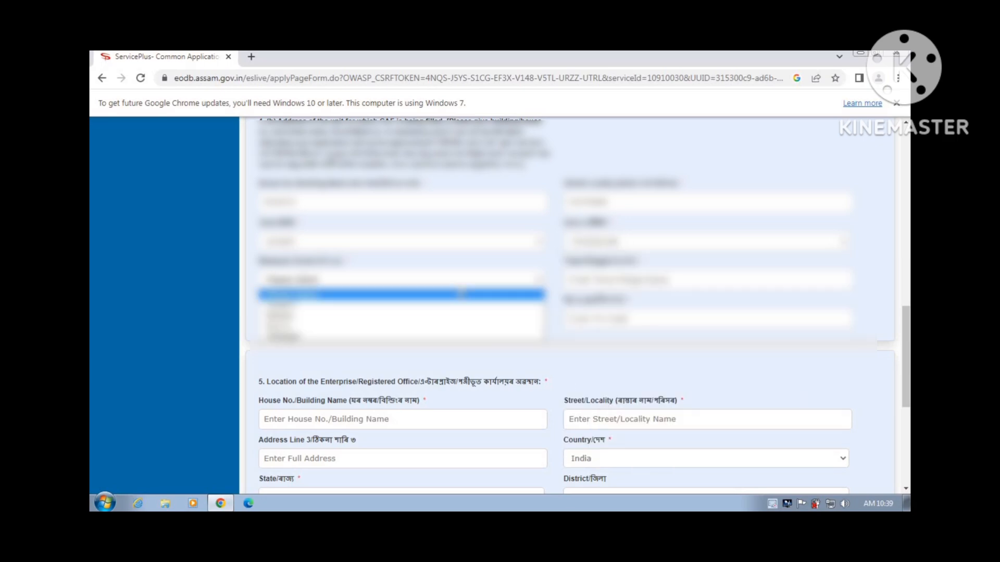
{"action": "left_click", "coordinate": [461, 310]}
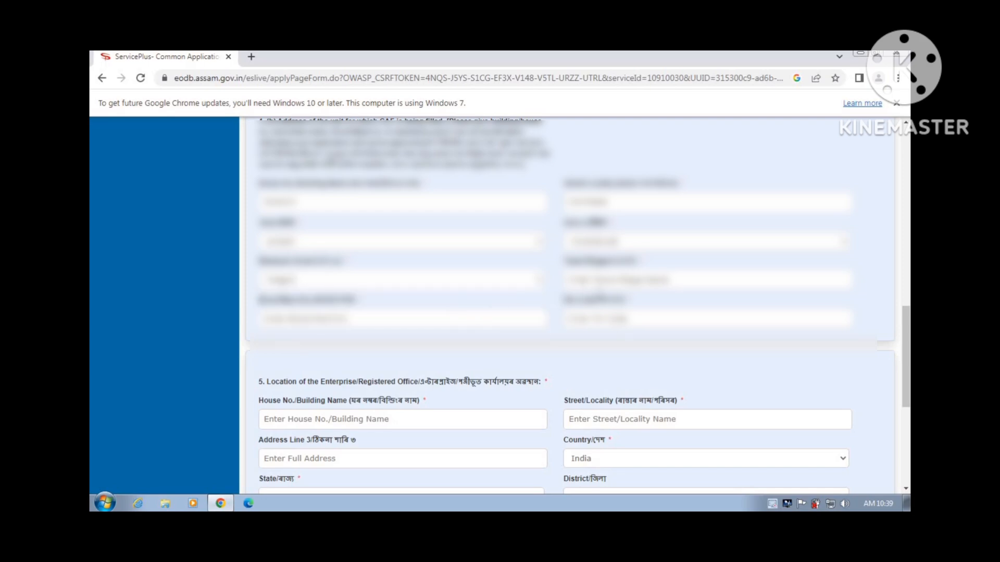
{"action": "left_click", "coordinate": [600, 283]}
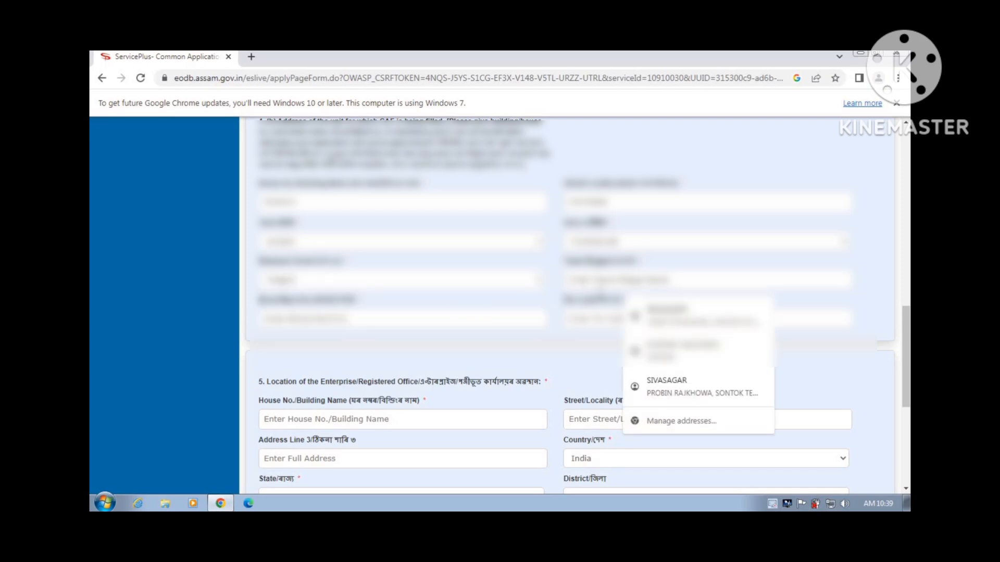
{"action": "type", "text": "SI"}
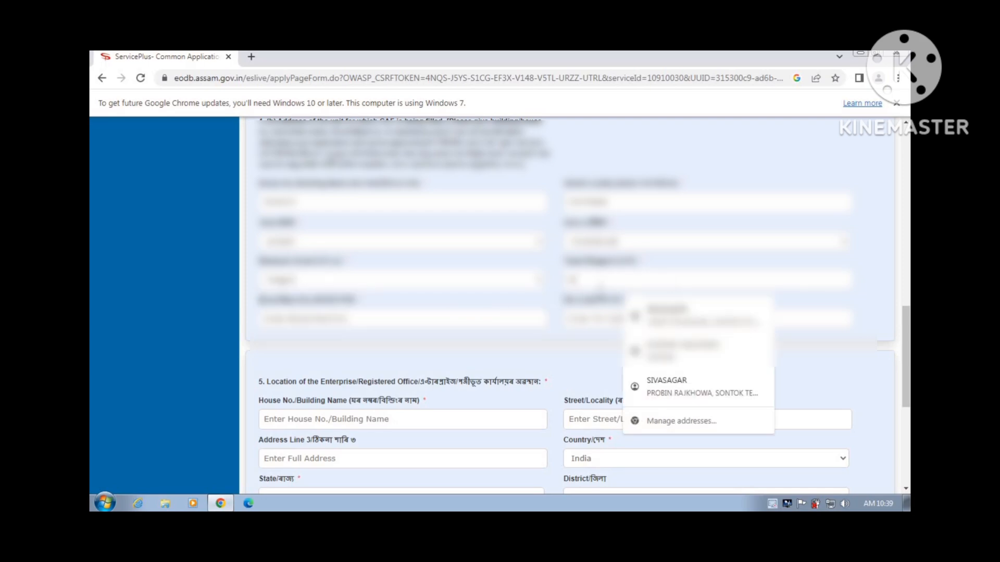
{"action": "type", "text": "APATHAR"}
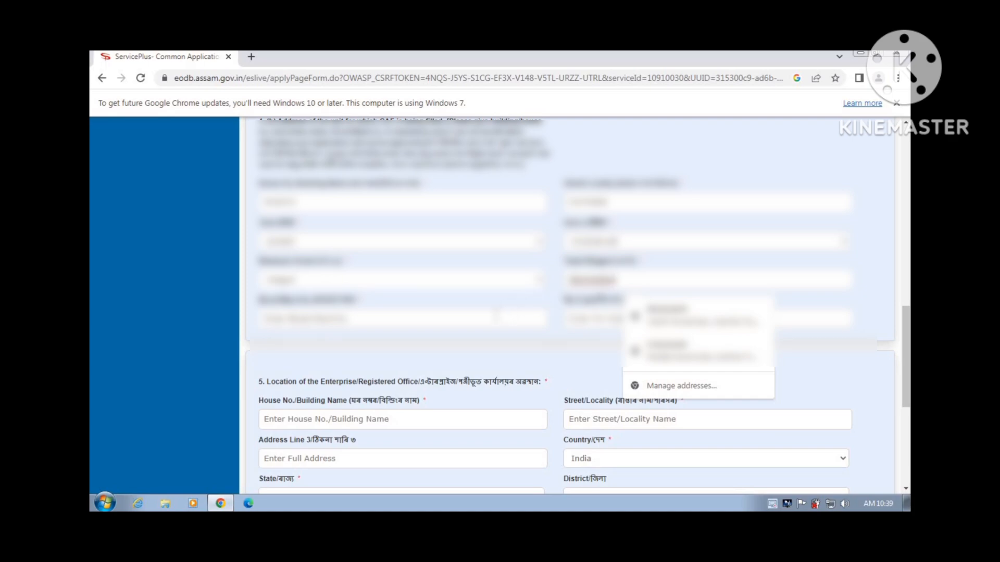
{"action": "left_click", "coordinate": [497, 315]}
{"action": "type", "text": "863885"}
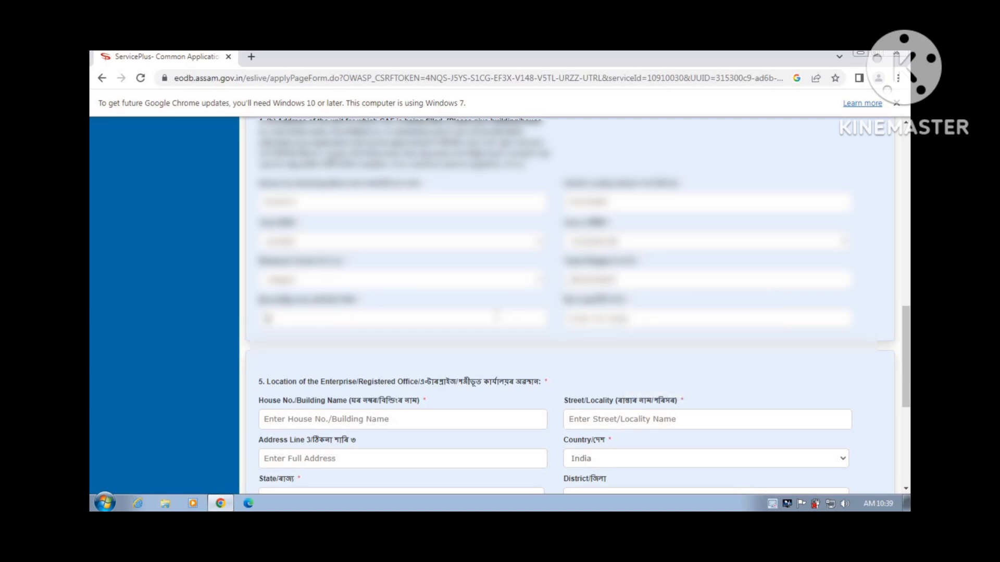
{"action": "type", "text": "AR"}
{"action": "left_click", "coordinate": [625, 323]}
Enter the unit's PIN code and move down to section 5
{"action": "type", "text": "785602"}
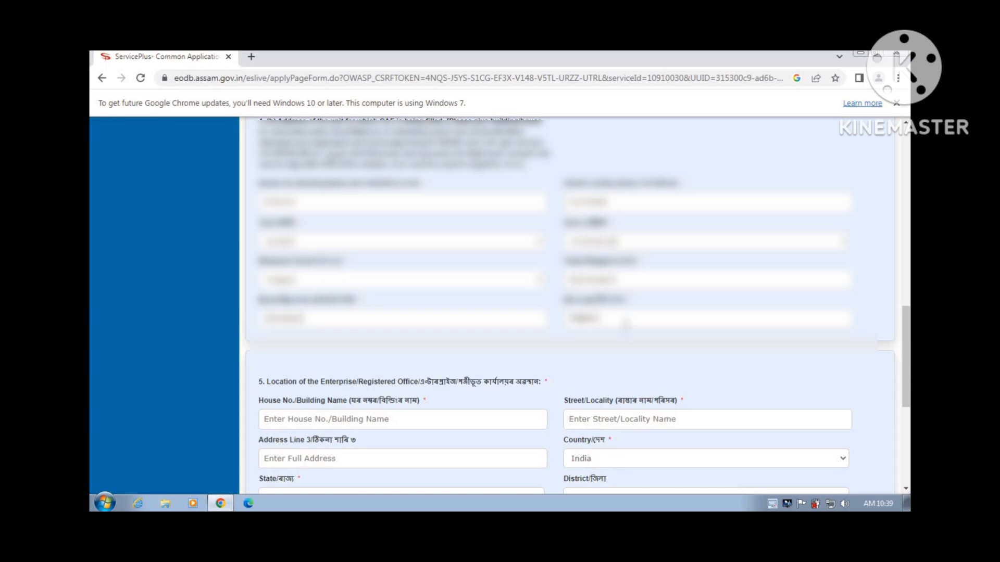
{"action": "scroll", "coordinate": [625, 325], "scroll_direction": "down", "scroll_amount": 8}
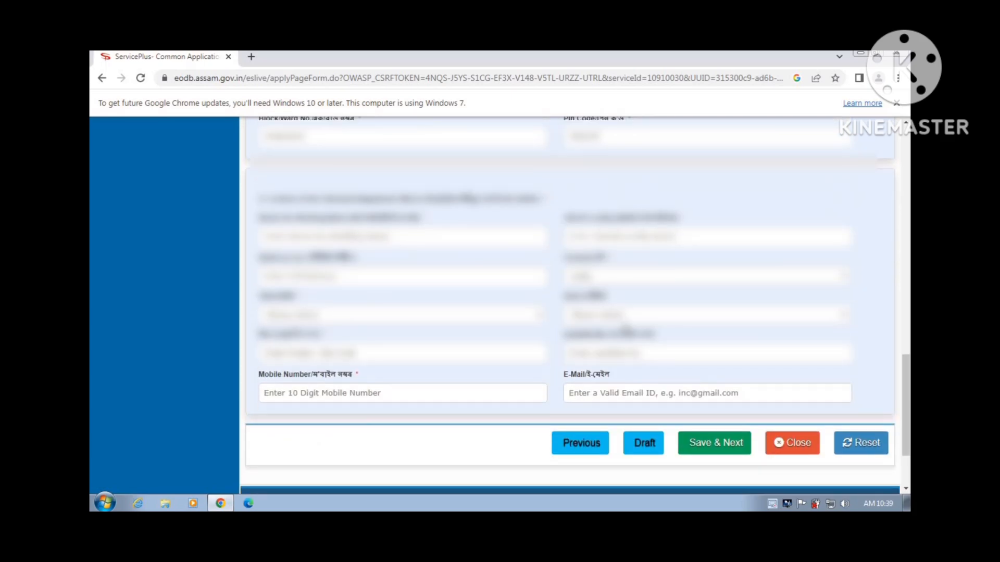
{"action": "scroll", "coordinate": [625, 328], "scroll_direction": "down", "scroll_amount": 2}
{"action": "scroll", "coordinate": [625, 328], "scroll_direction": "up", "scroll_amount": 2}
Fill the office's house name and autofilled street address, and choose the office district
{"action": "left_click", "coordinate": [491, 240]}
{"action": "type", "text": "NA"}
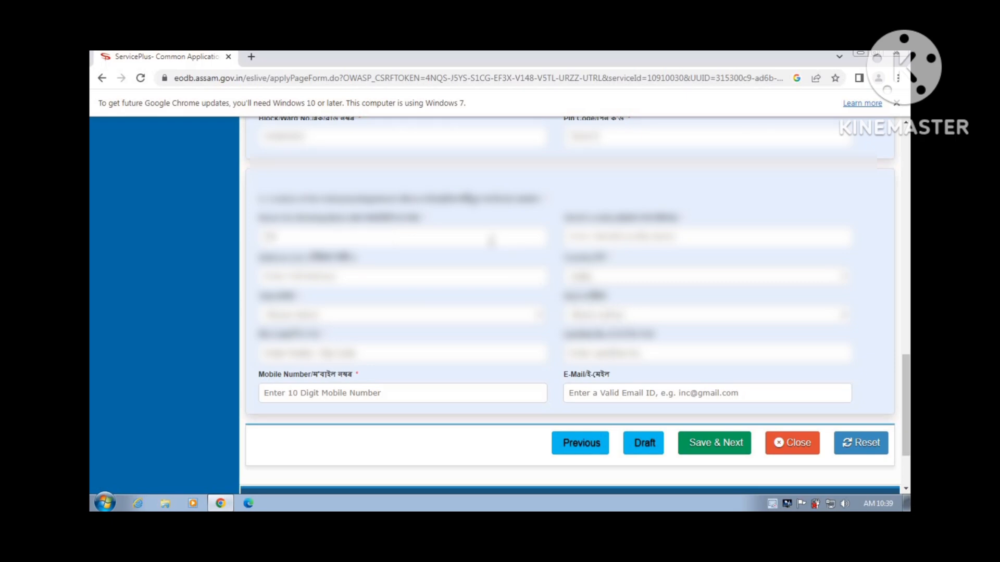
{"action": "type", "text": "GAON"}
{"action": "left_click", "coordinate": [573, 242]}
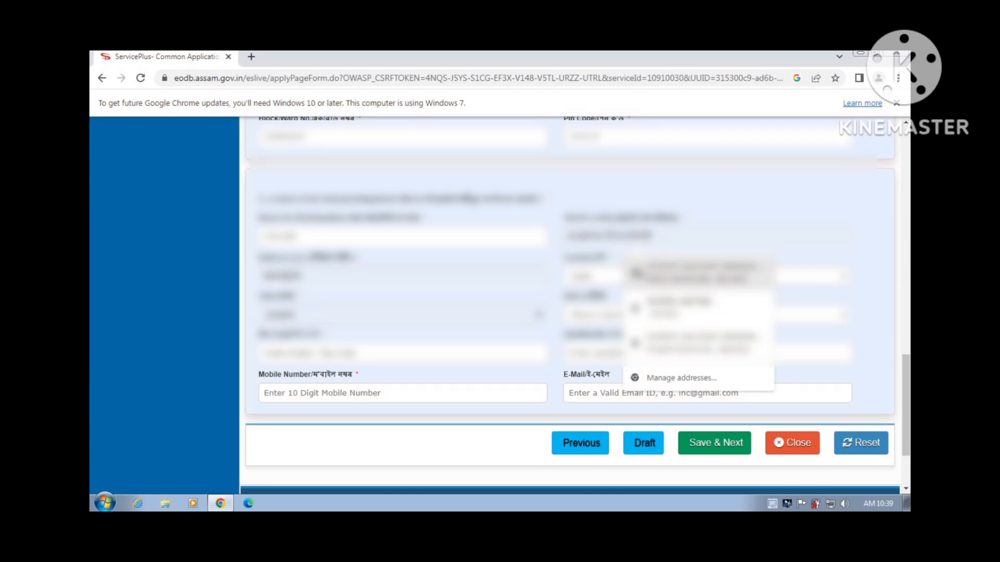
{"action": "left_click", "coordinate": [637, 273]}
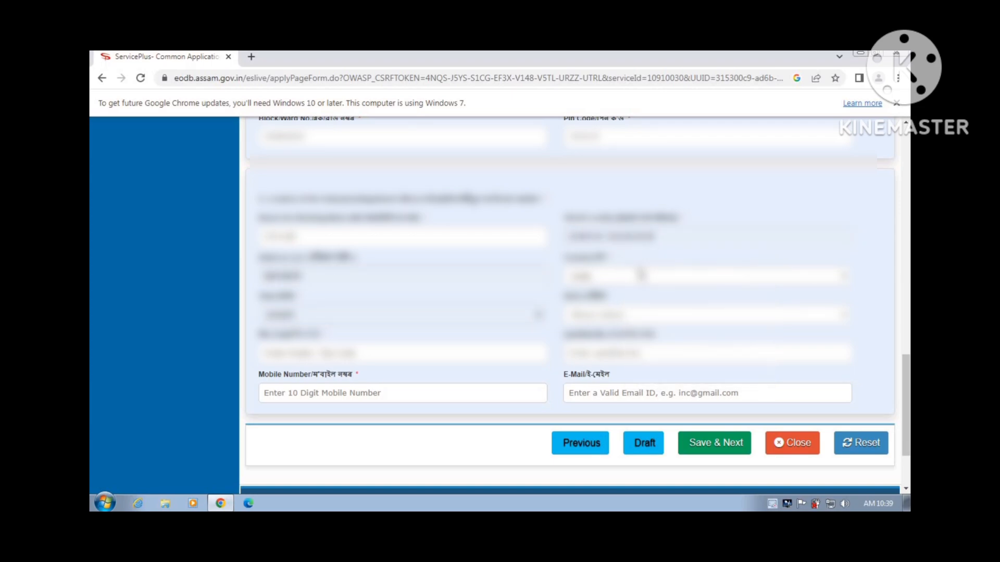
{"action": "left_click", "coordinate": [642, 315]}
{"action": "scroll", "coordinate": [642, 265], "scroll_direction": "down", "scroll_amount": 5}
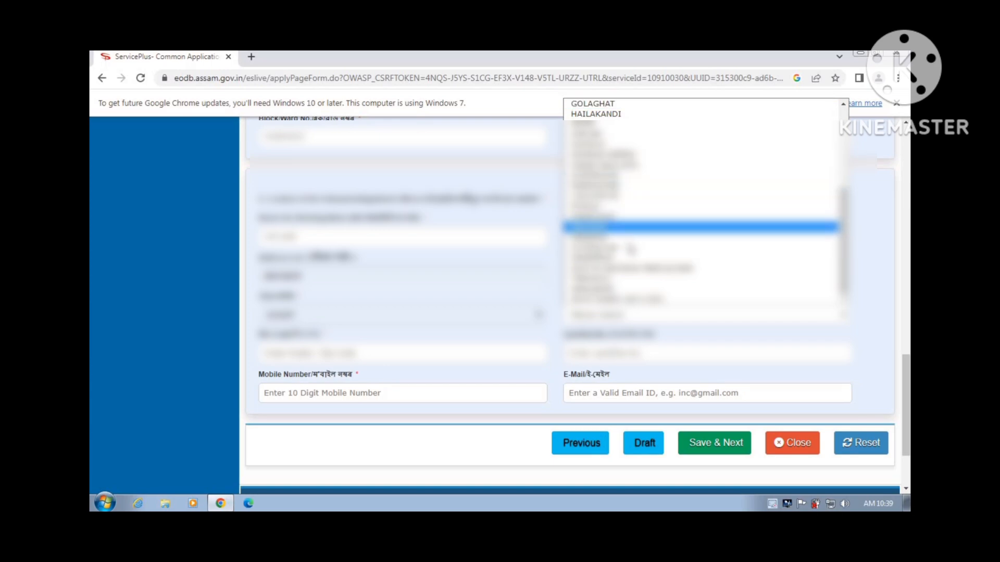
{"action": "left_click", "coordinate": [625, 258]}
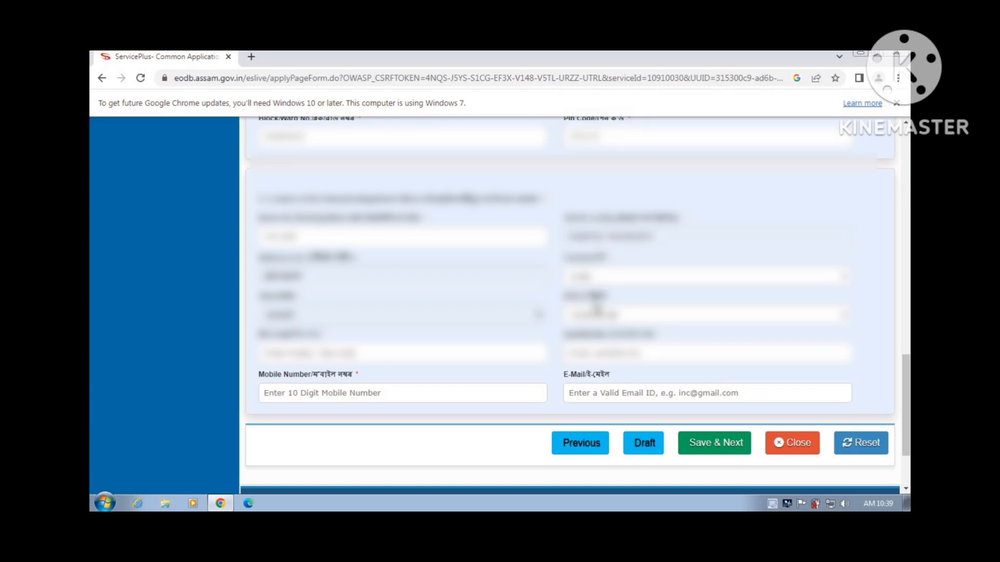
{"action": "scroll", "coordinate": [596, 309], "scroll_direction": "down", "scroll_amount": 1}
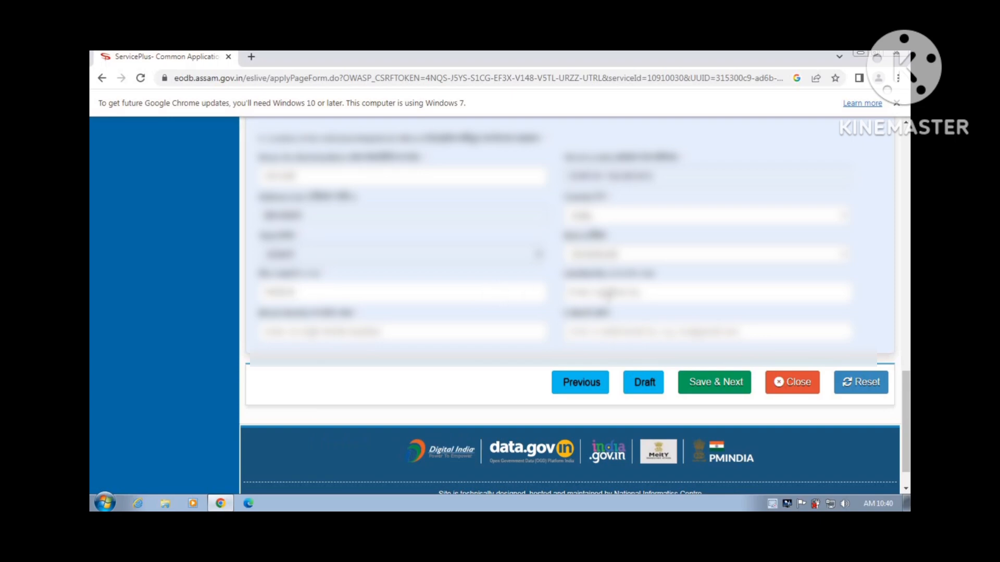
Enter the office's PIN code, mobile number and e-mail, correcting the fields until errors clear
{"action": "type", "text": "000"}
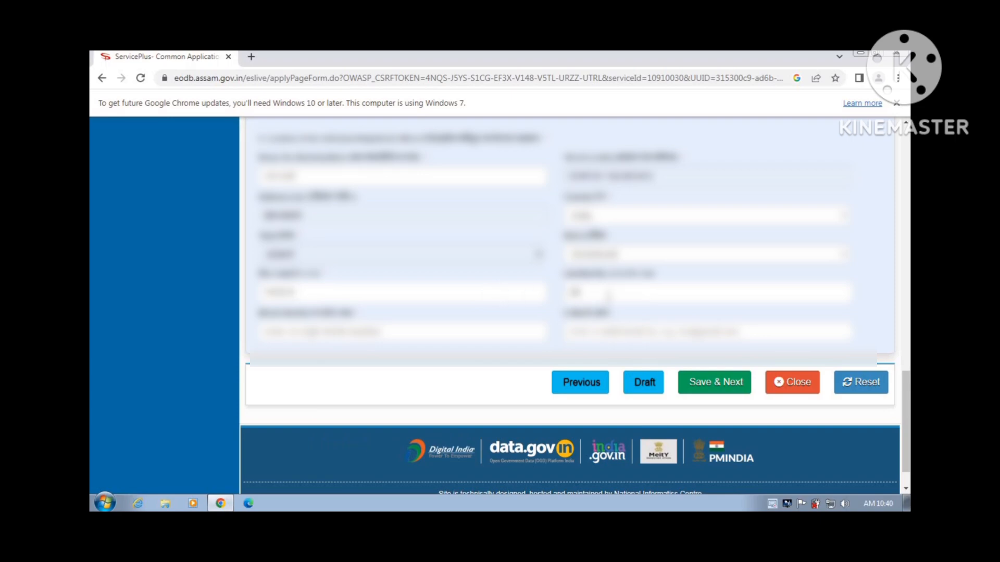
{"action": "type", "text": "000"}
{"action": "key", "text": "BackSpace"}
{"action": "key", "text": "BackSpace"}
{"action": "key", "text": "BackSpace"}
{"action": "left_click", "coordinate": [491, 331]}
{"action": "type", "text": "0000000000"}
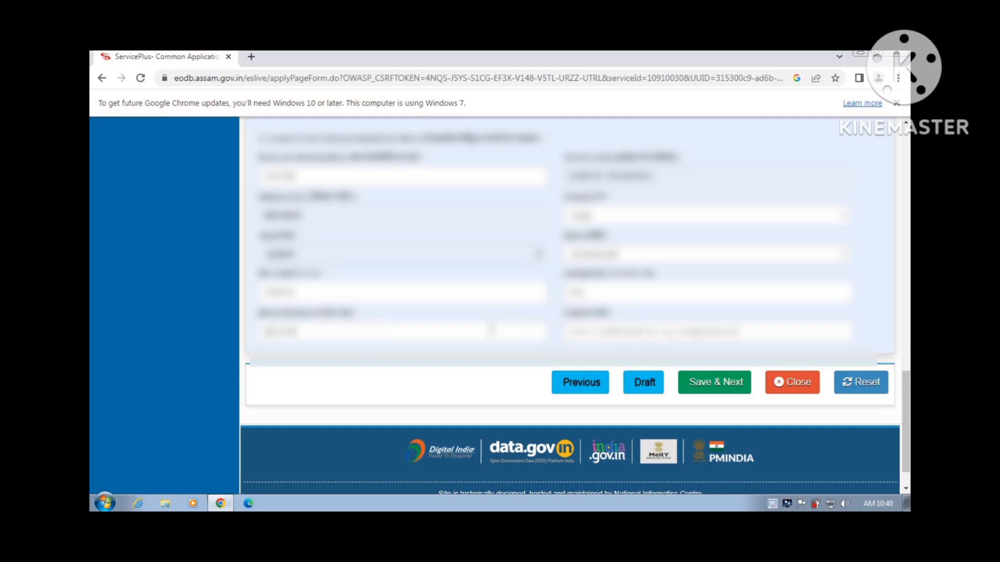
{"action": "type", "text": "0"}
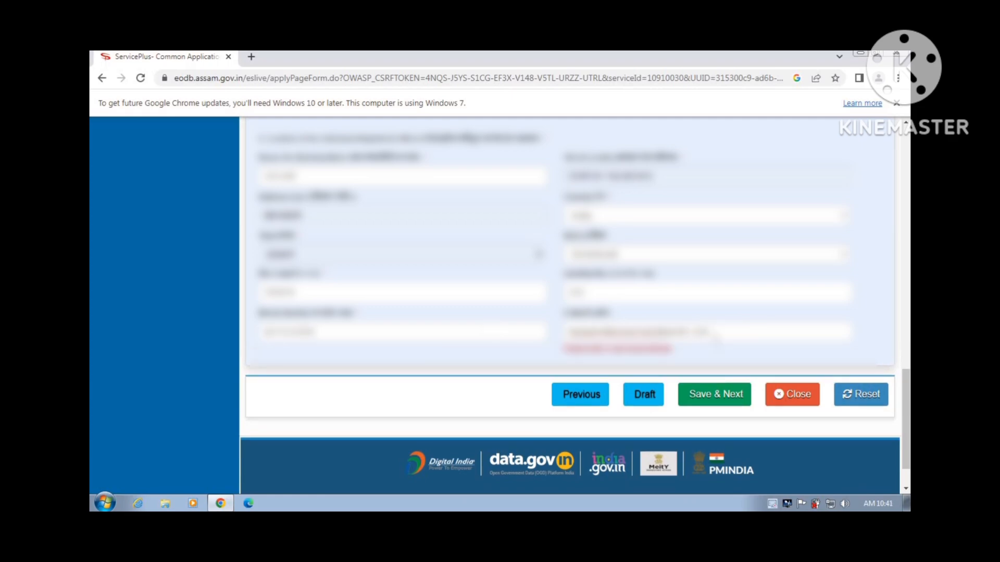
{"action": "key", "text": "BackSpace"}
Save the address details via Save & Next, dismiss Chrome's save-address offer and reach Applicant Details
{"action": "left_click", "coordinate": [711, 387]}
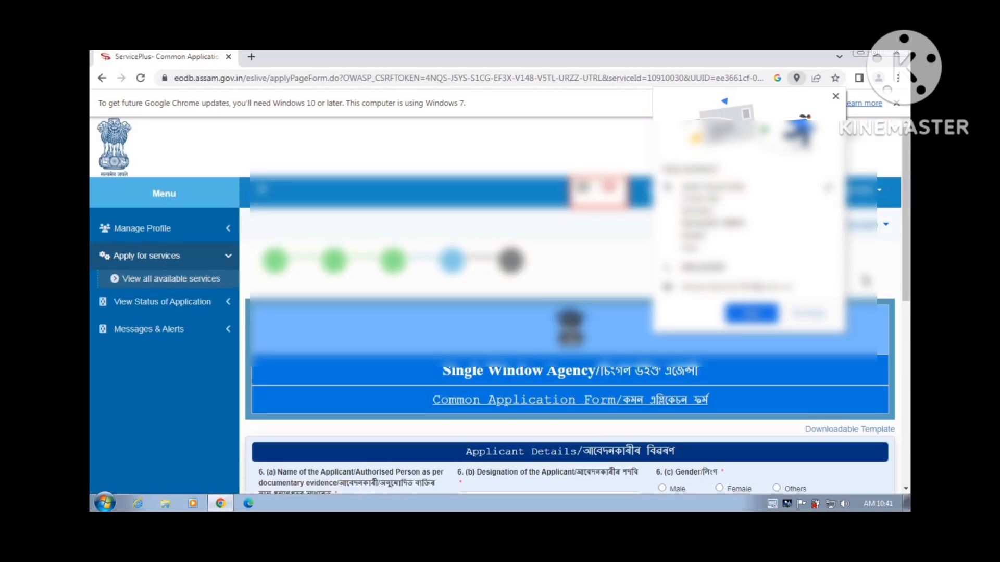
{"action": "left_click", "coordinate": [826, 313]}
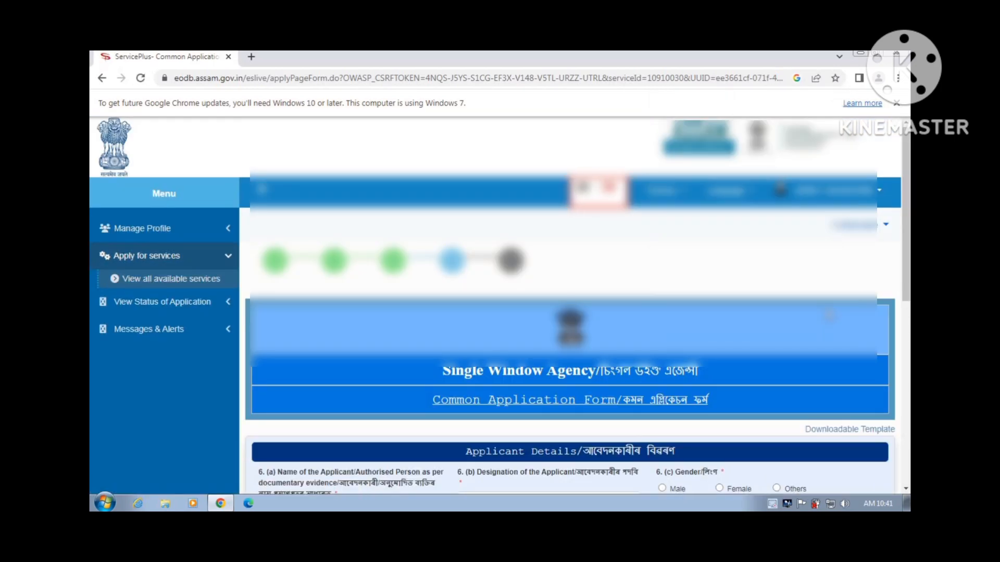
{"action": "scroll", "coordinate": [827, 309], "scroll_direction": "down", "scroll_amount": 3}
{"action": "scroll", "coordinate": [829, 314], "scroll_direction": "down", "scroll_amount": 3}
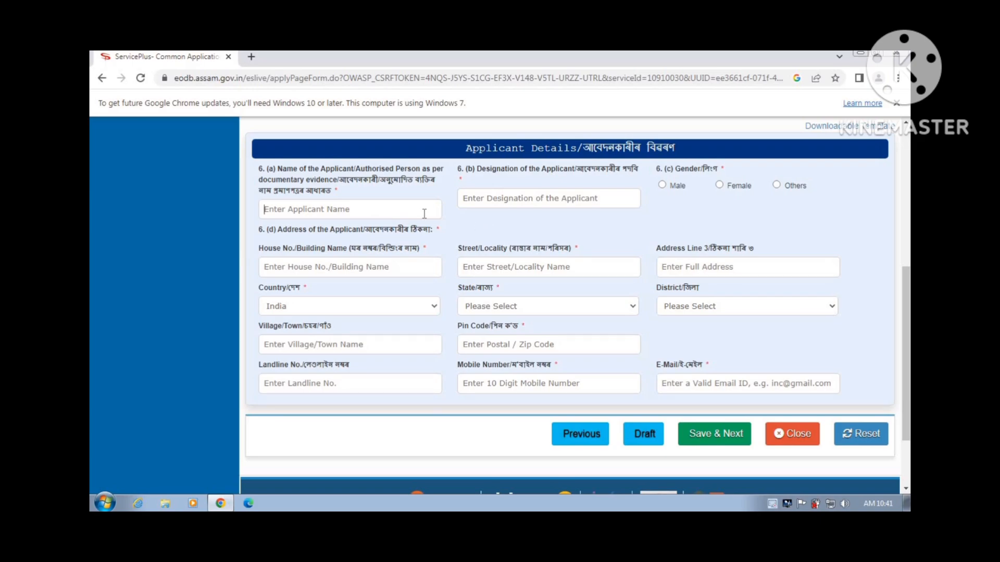
Enter the applicant's full name, replacing the mistyped first attempt
{"action": "type", "text": "raj"}
{"action": "key", "text": "BackSpace"}
{"action": "key", "text": "BackSpace"}
{"action": "key", "text": "BackSpace"}
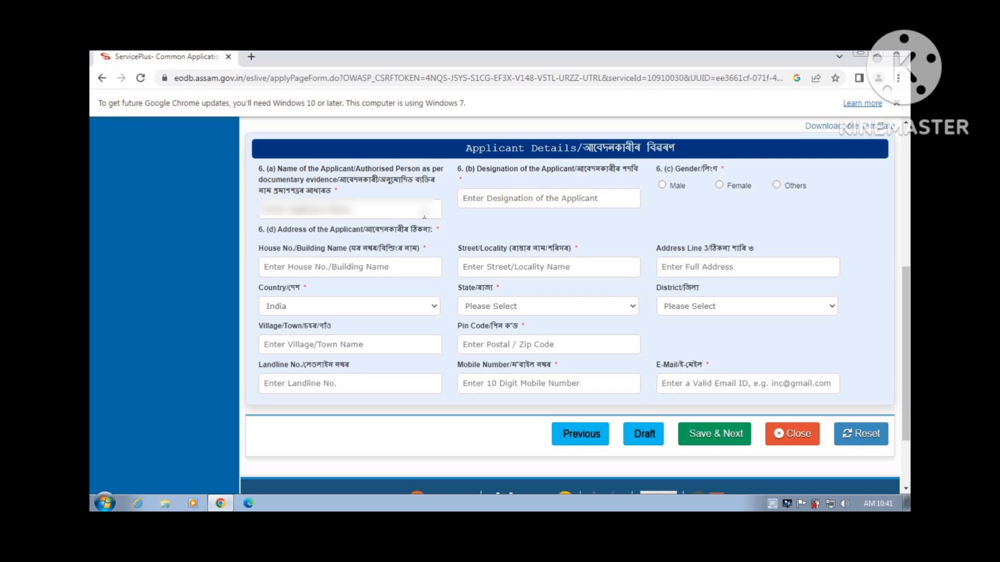
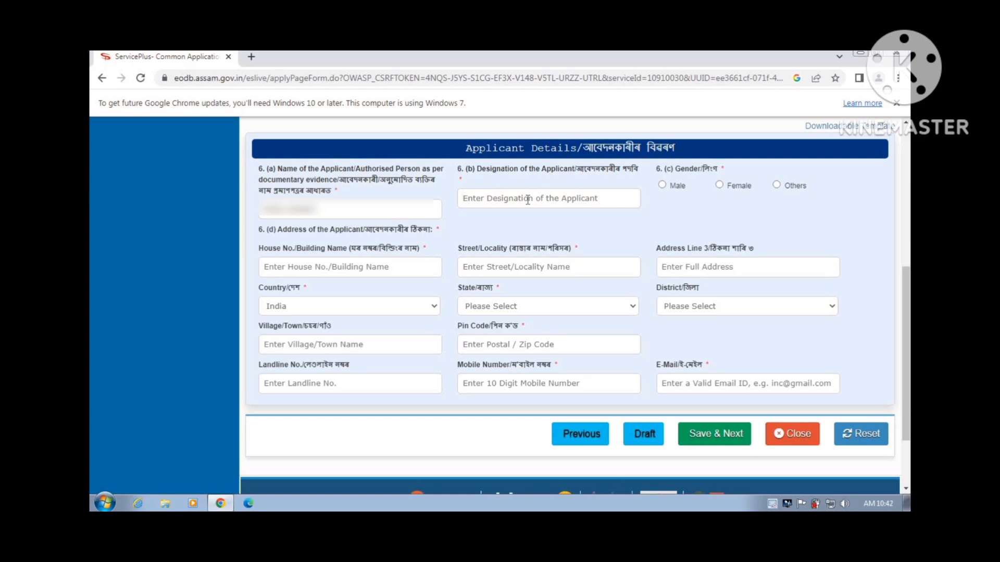
Set the applicant's designation to OWNAR and gender to Male
{"action": "left_click", "coordinate": [527, 199]}
{"action": "type", "text": "OW"}
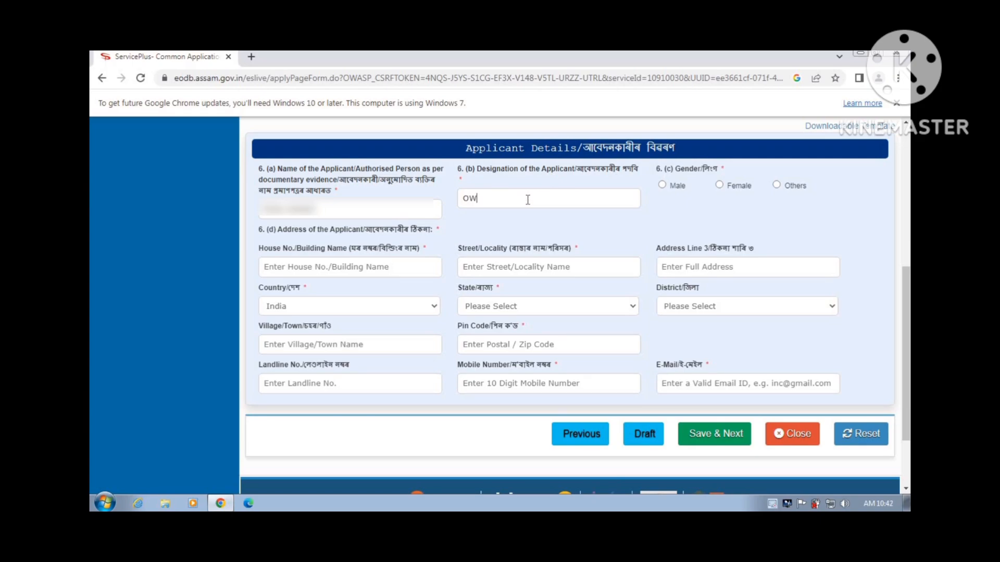
{"action": "type", "text": "NAR"}
{"action": "left_click", "coordinate": [661, 185]}
{"action": "scroll", "coordinate": [414, 210], "scroll_direction": "down", "scroll_amount": 1}
{"action": "left_click", "coordinate": [414, 210]}
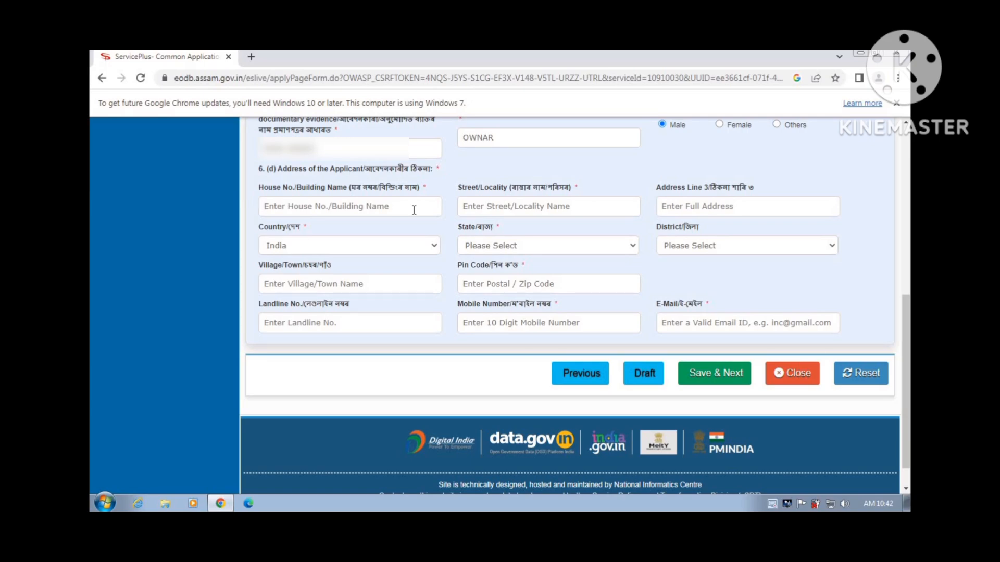
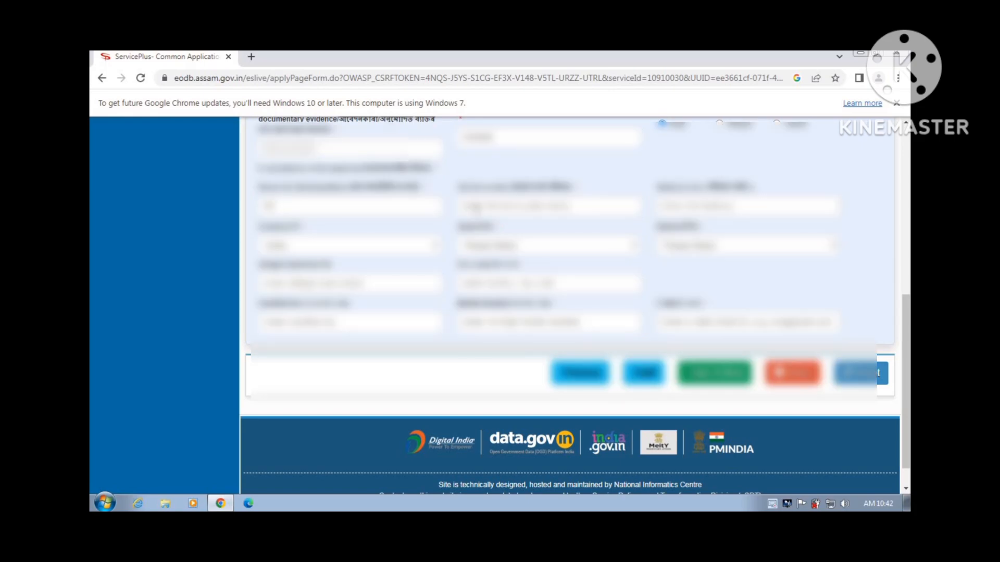
Enter the applicant's house number, street and third address line
{"action": "left_click", "coordinate": [476, 210]}
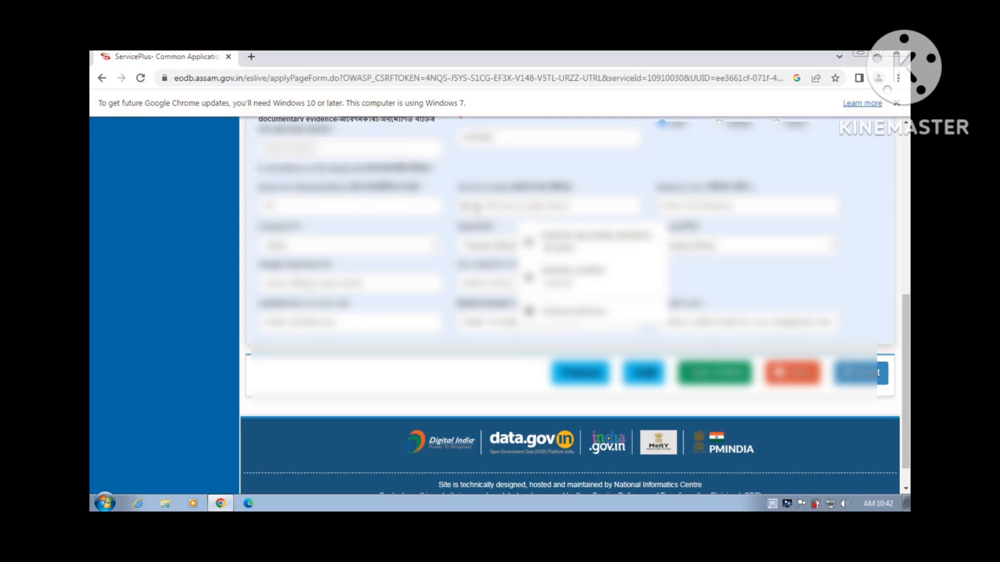
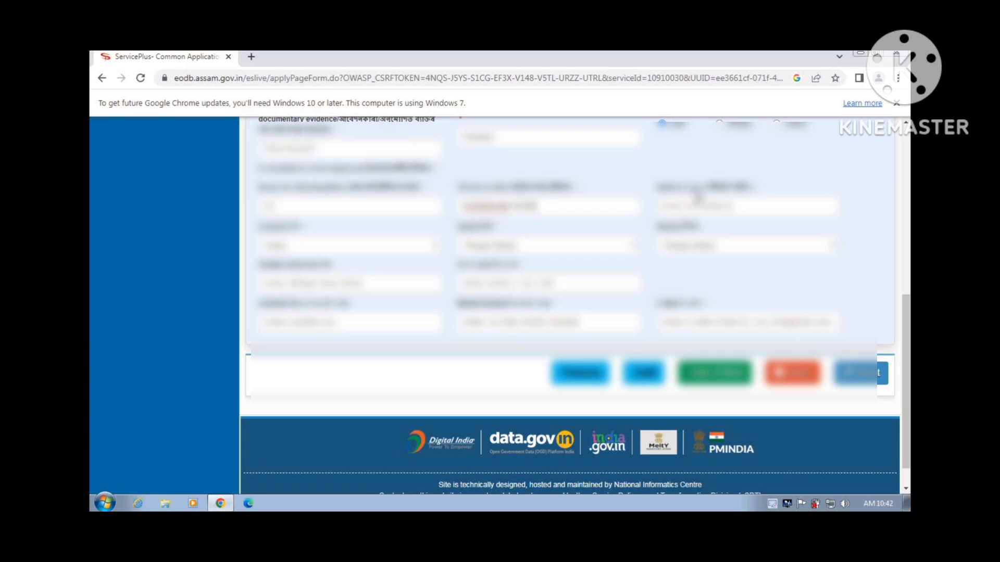
{"action": "left_click", "coordinate": [701, 208]}
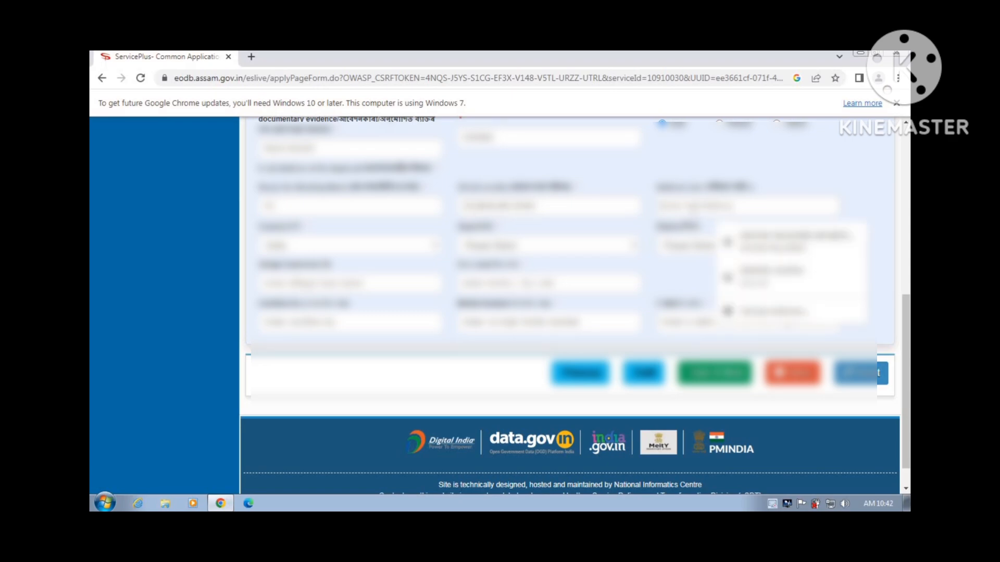
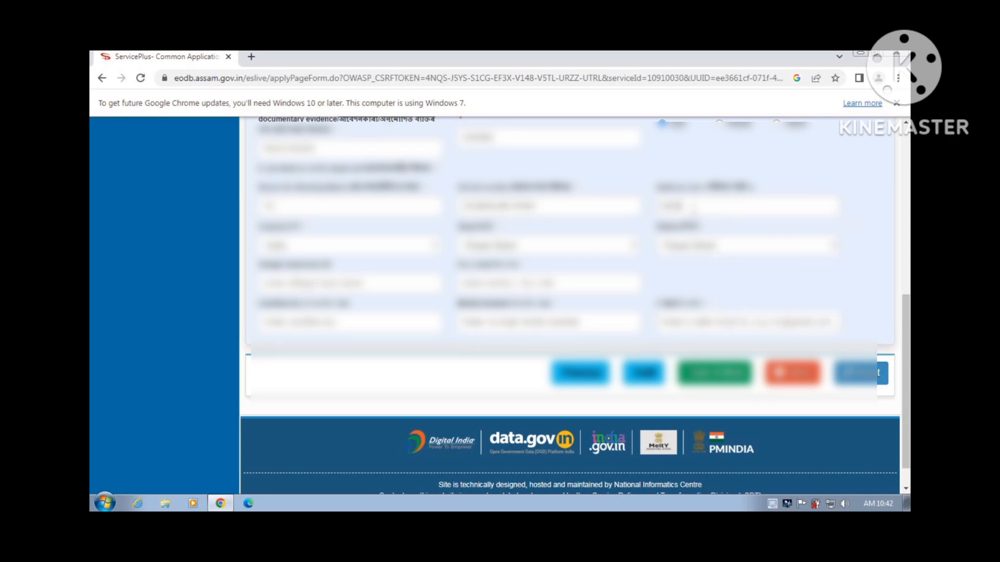
Choose the applicant's state and district from the dropdowns
{"action": "left_click", "coordinate": [620, 247]}
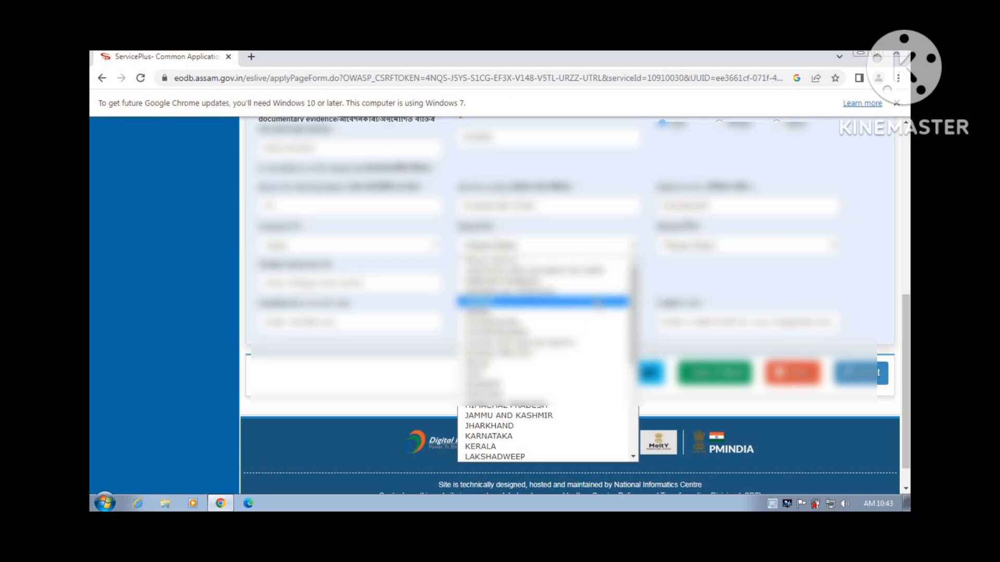
{"action": "left_click", "coordinate": [607, 301]}
{"action": "left_click", "coordinate": [709, 249]}
{"action": "scroll", "coordinate": [714, 328], "scroll_direction": "down", "scroll_amount": 8}
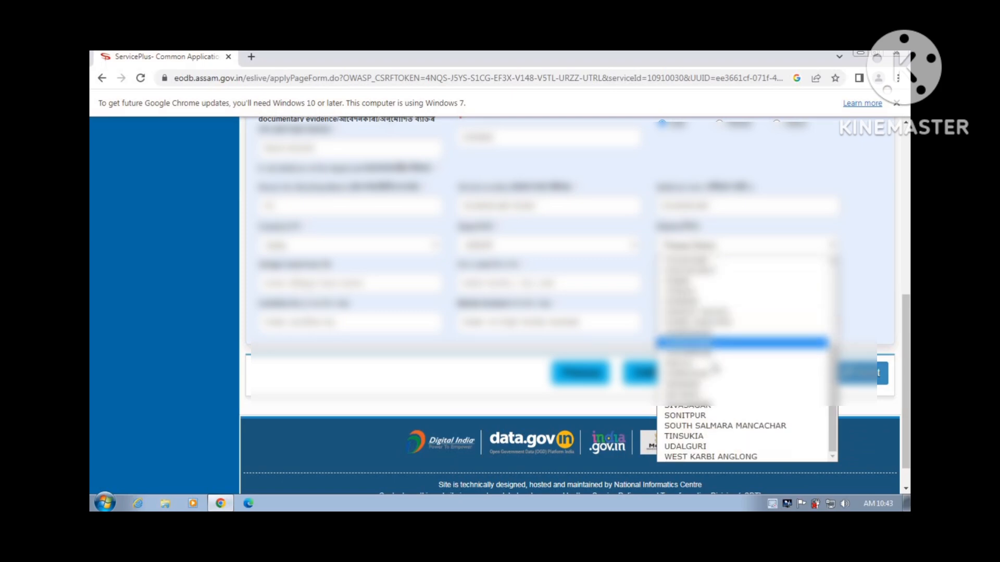
{"action": "left_click", "coordinate": [712, 412]}
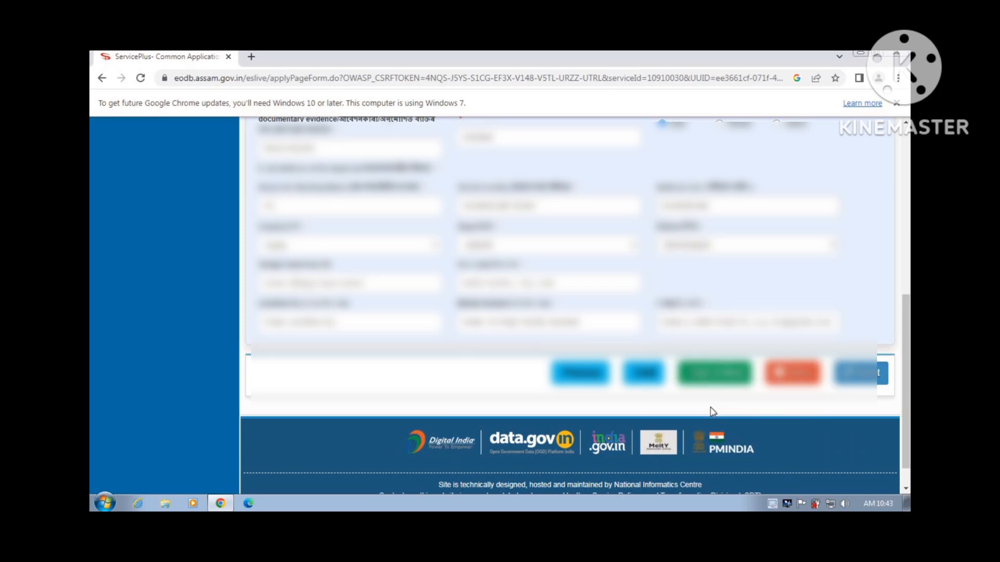
{"action": "scroll", "coordinate": [713, 412], "scroll_direction": "down", "scroll_amount": 1}
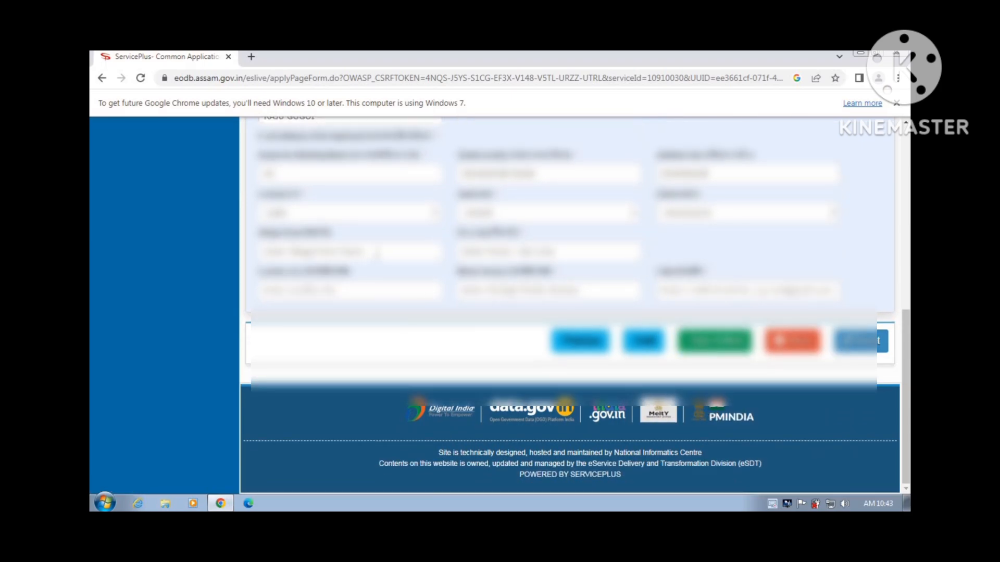
Enter the applicant's village/town and PIN code
{"action": "left_click", "coordinate": [377, 252]}
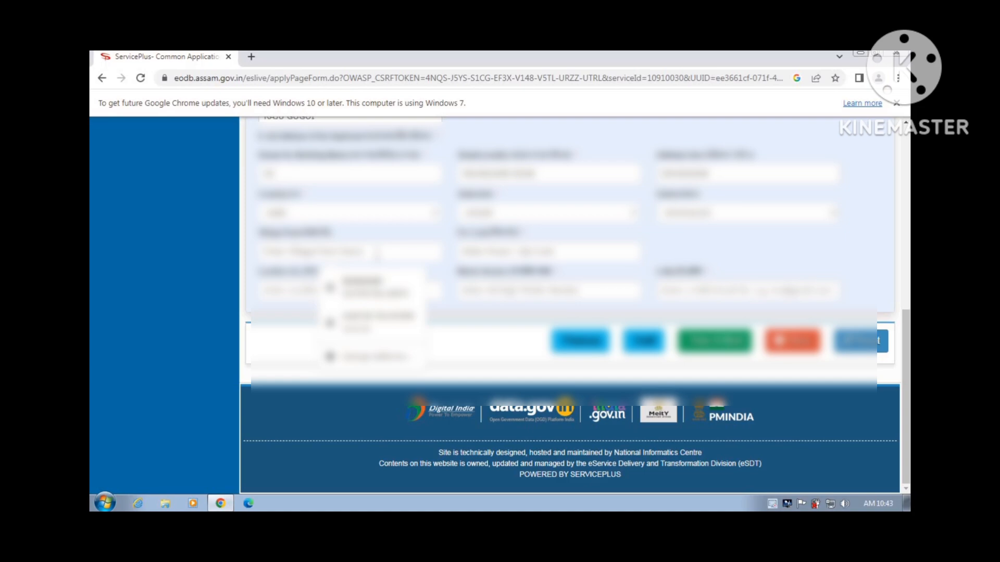
{"action": "type", "text": "M"}
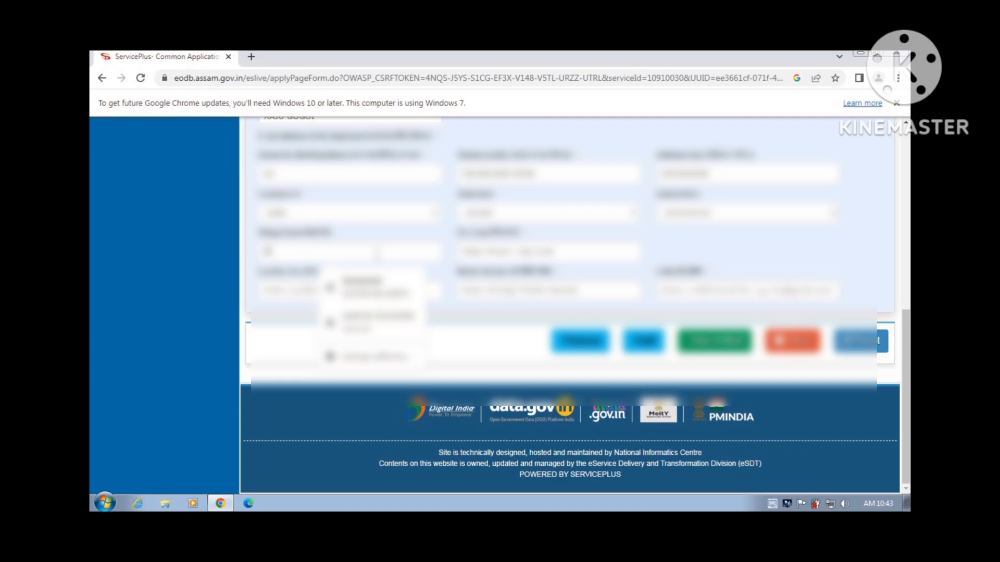
{"action": "type", "text": "ORANH"}
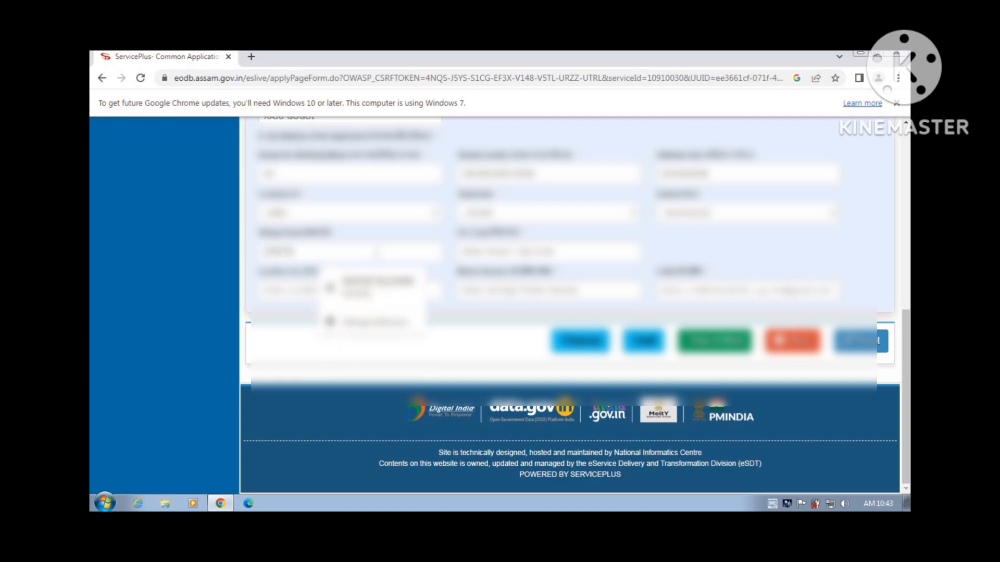
{"action": "type", "text": "A"}
{"action": "left_click", "coordinate": [493, 251]}
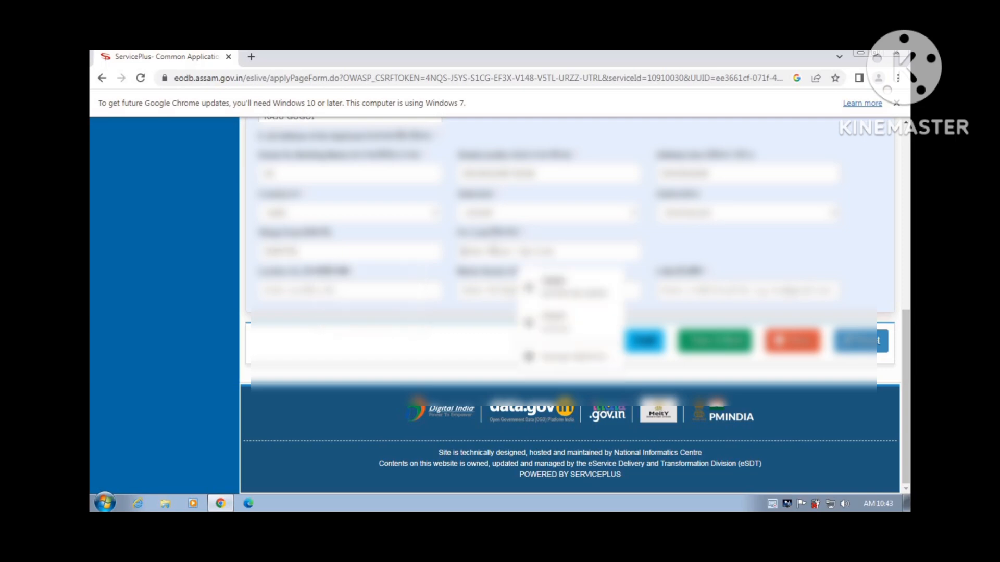
{"action": "type", "text": "MOR"}
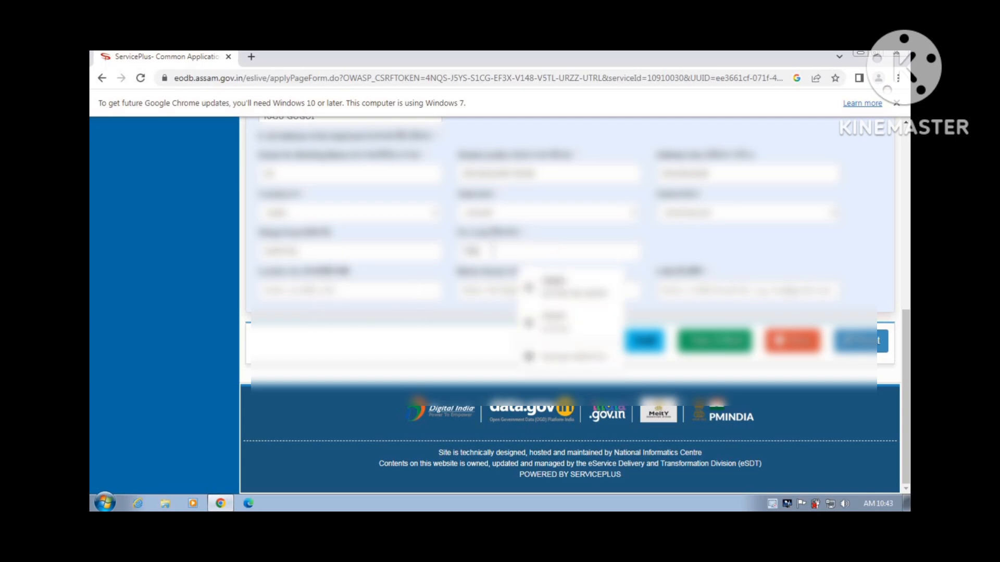
{"action": "type", "text": "670"}
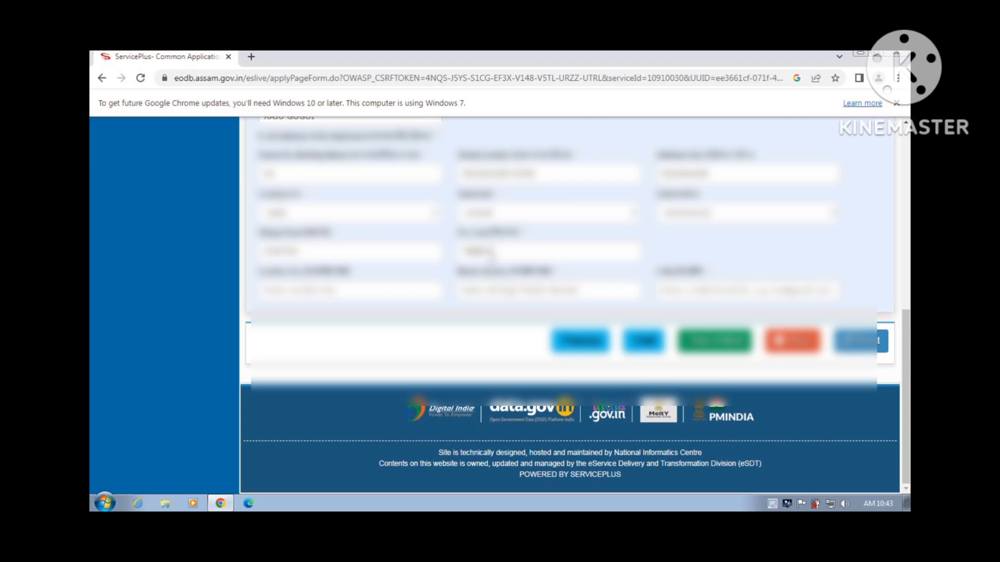
Enter the applicant's mobile number and e-mail address
{"action": "left_click", "coordinate": [508, 292]}
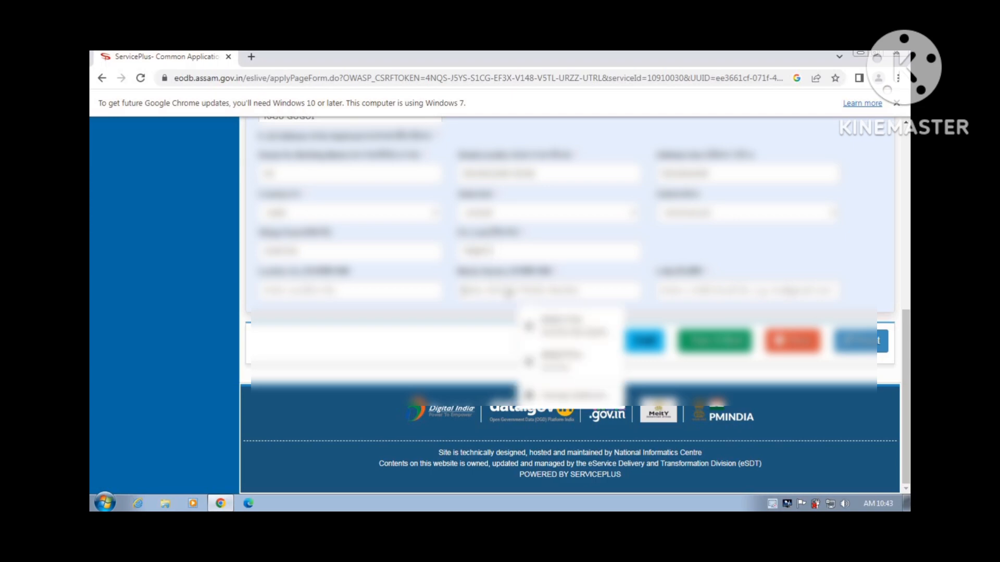
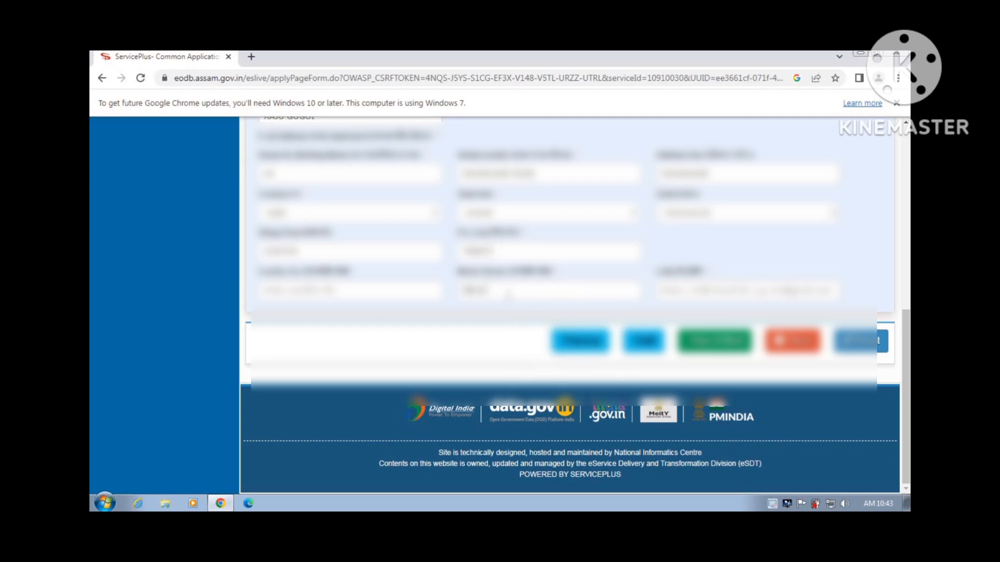
{"action": "left_click", "coordinate": [677, 289]}
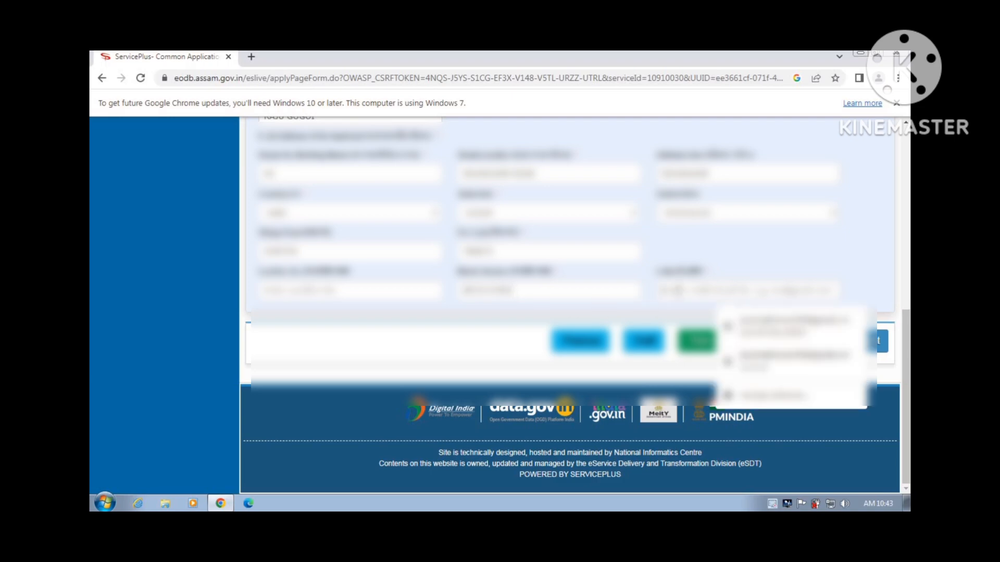
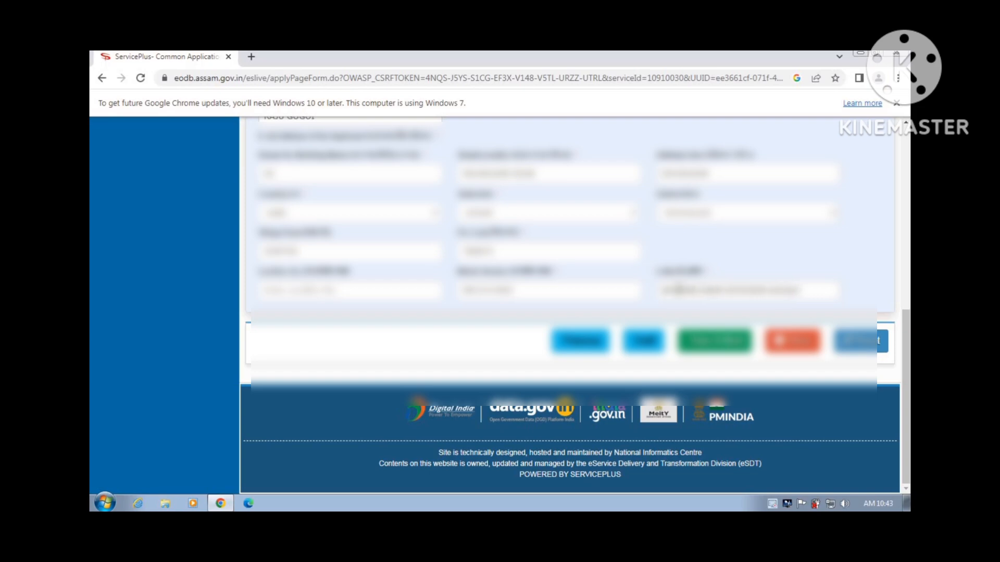
Save the applicant details via Save & Next and move down to the Other Details fields
{"action": "scroll", "coordinate": [727, 425], "scroll_direction": "up", "scroll_amount": 2}
{"action": "left_click", "coordinate": [727, 425]}
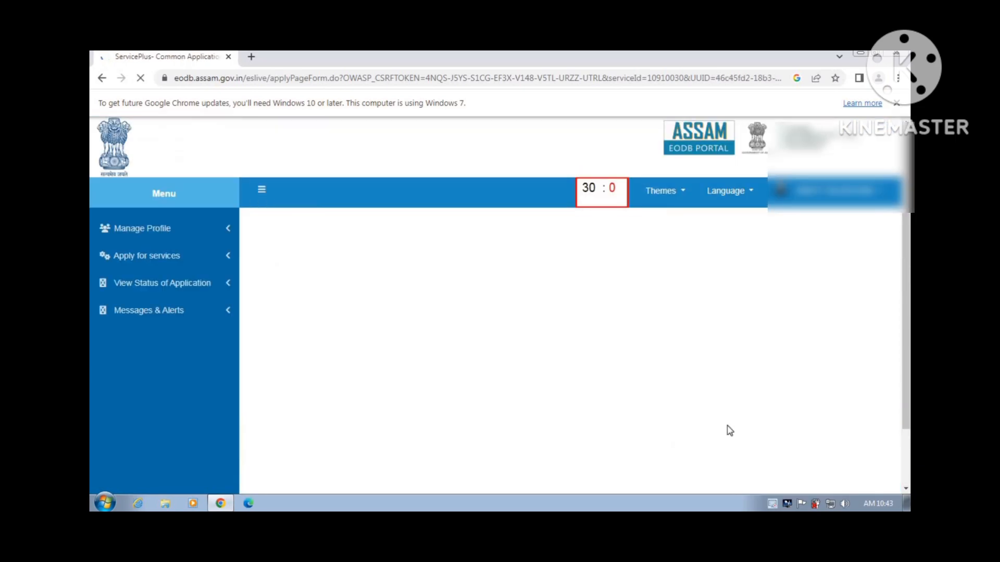
{"action": "scroll", "coordinate": [729, 431], "scroll_direction": "down", "scroll_amount": 1}
{"action": "scroll", "coordinate": [729, 431], "scroll_direction": "down", "scroll_amount": 2}
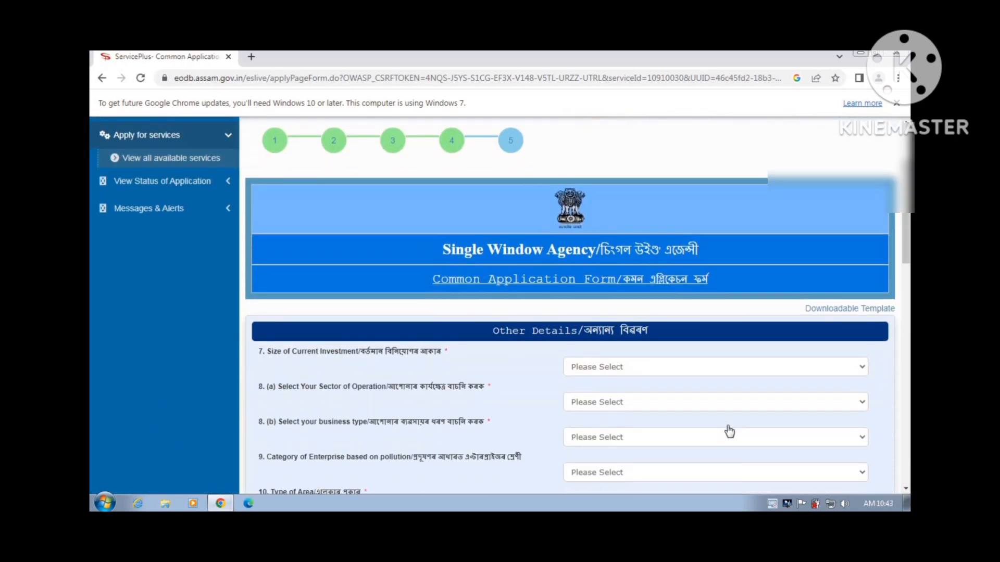
{"action": "scroll", "coordinate": [729, 431], "scroll_direction": "down", "scroll_amount": 2}
{"action": "scroll", "coordinate": [729, 431], "scroll_direction": "down", "scroll_amount": 10}
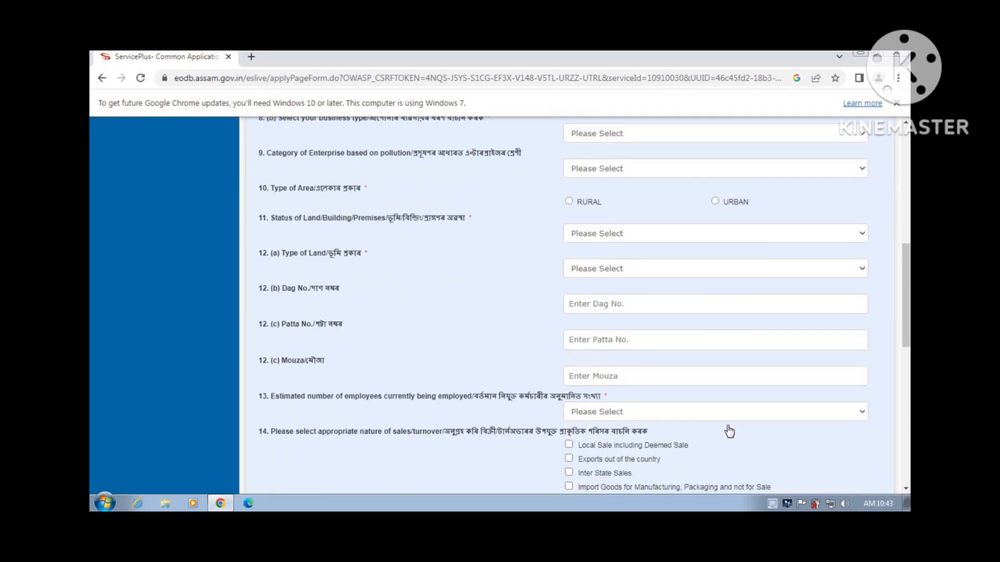
{"action": "scroll", "coordinate": [729, 431], "scroll_direction": "up", "scroll_amount": 14}
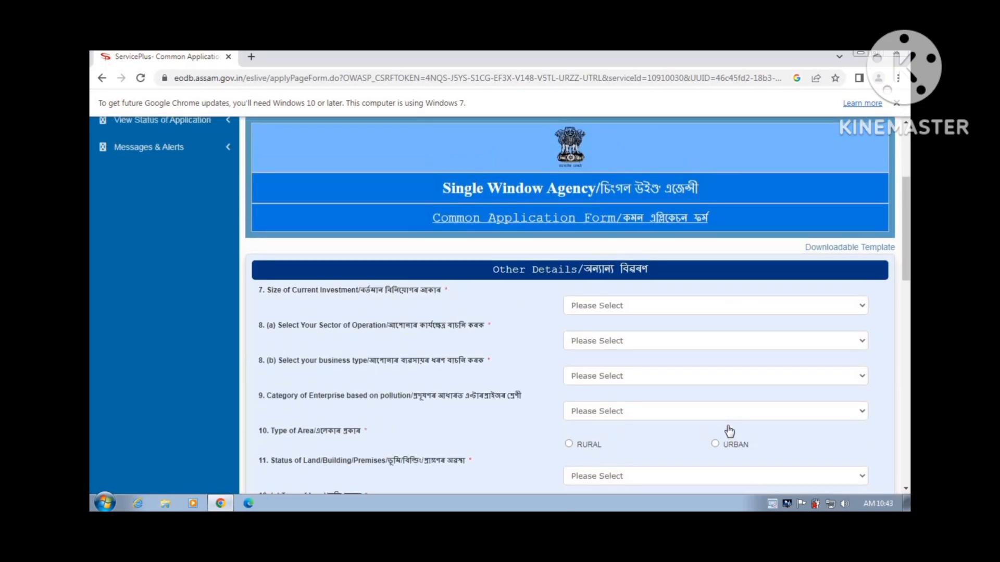
{"action": "scroll", "coordinate": [729, 431], "scroll_direction": "down", "scroll_amount": 1}
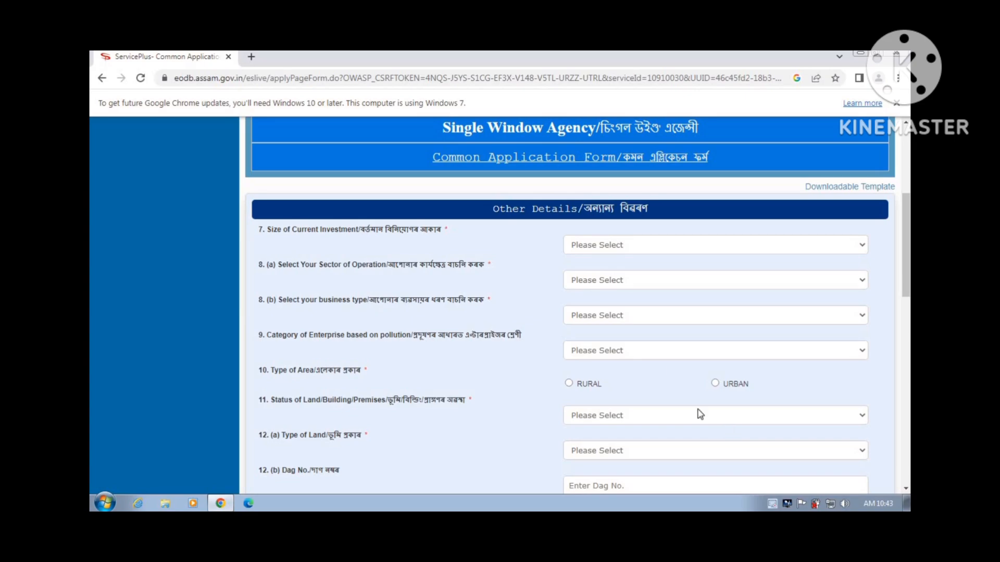
Choose Below INR 10 LAKH as investment size and EDUCATION as sector of operation
{"action": "left_click", "coordinate": [679, 246]}
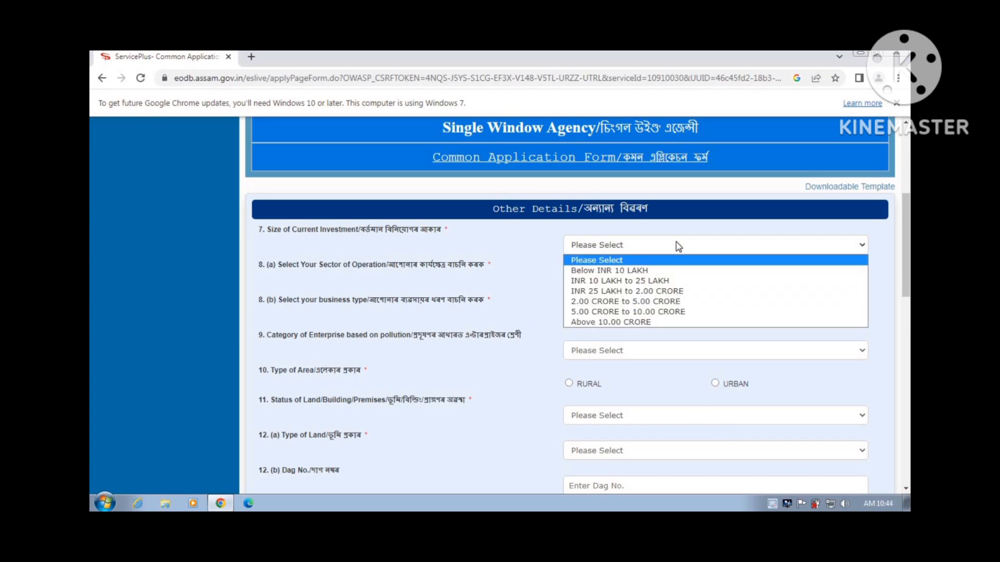
{"action": "left_click", "coordinate": [677, 270]}
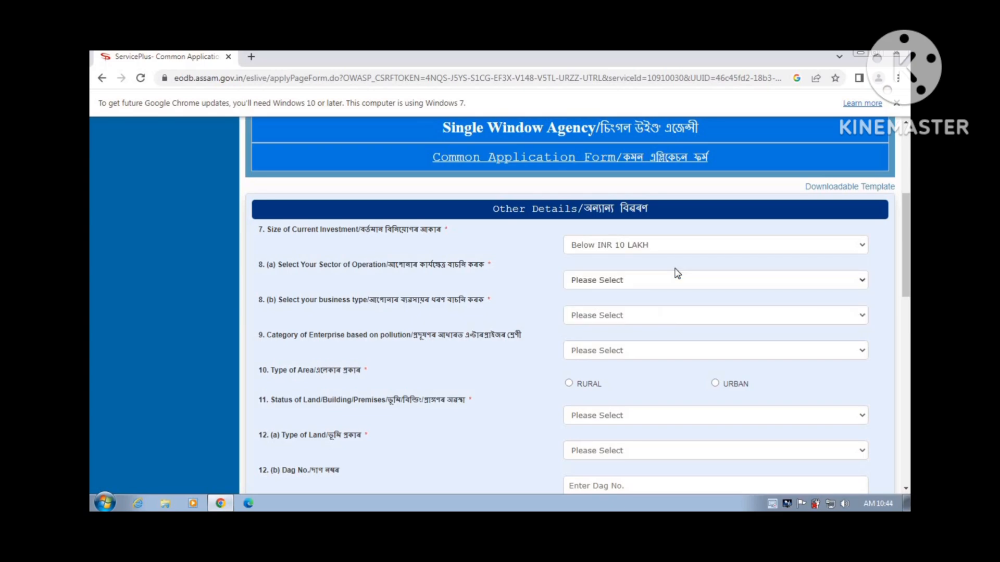
{"action": "left_click", "coordinate": [677, 289]}
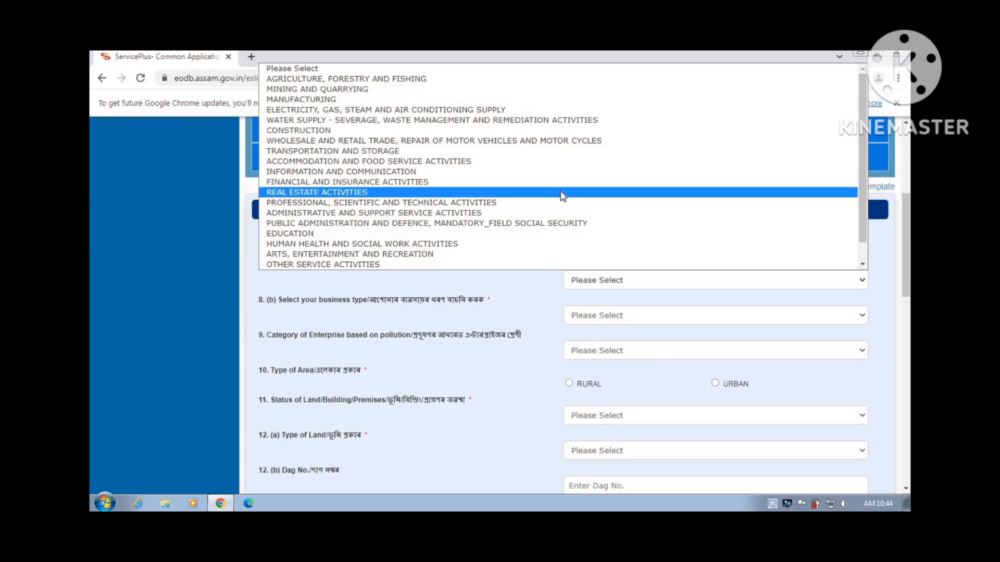
{"action": "left_click", "coordinate": [553, 234]}
Set the business type to Education and the area type to RURAL
{"action": "scroll", "coordinate": [666, 328], "scroll_direction": "down", "scroll_amount": 2}
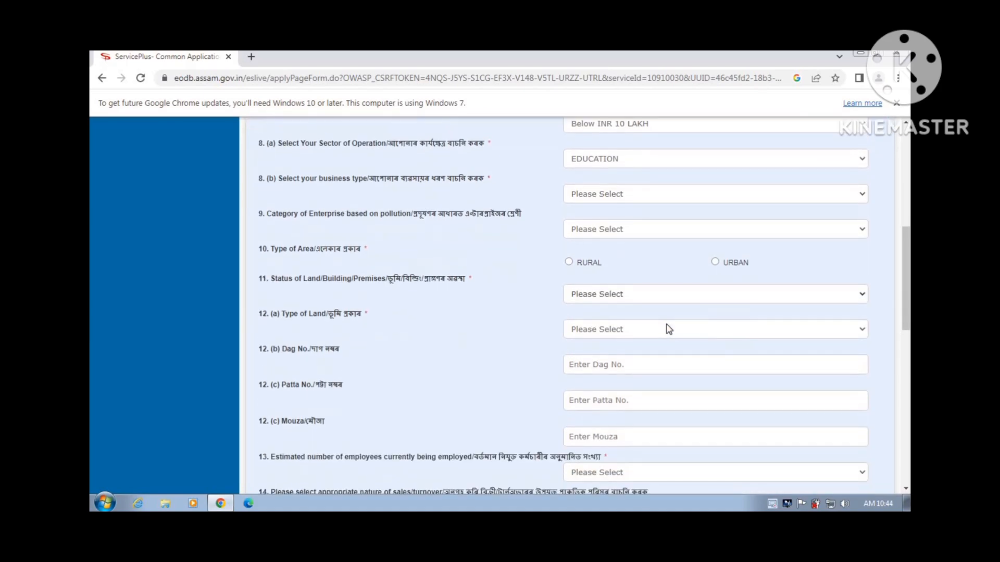
{"action": "left_click", "coordinate": [652, 195]}
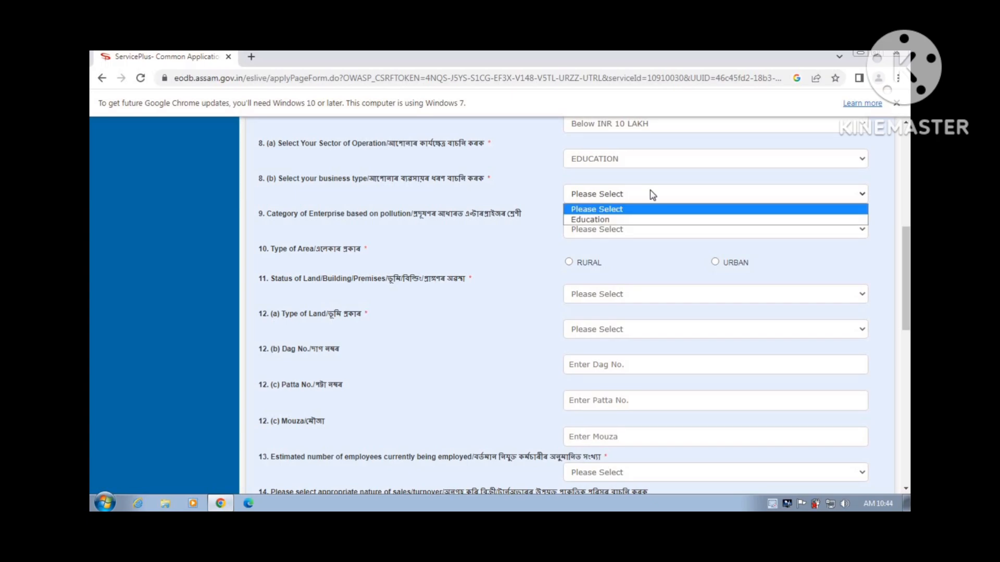
{"action": "left_click", "coordinate": [652, 220]}
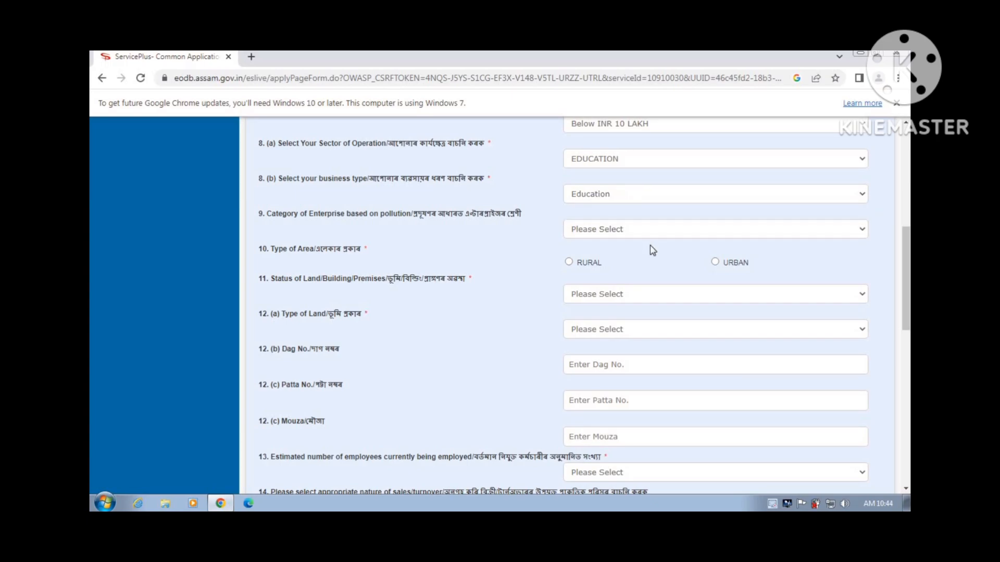
{"action": "left_click", "coordinate": [574, 266]}
{"action": "scroll", "coordinate": [574, 265], "scroll_direction": "down", "scroll_amount": 1}
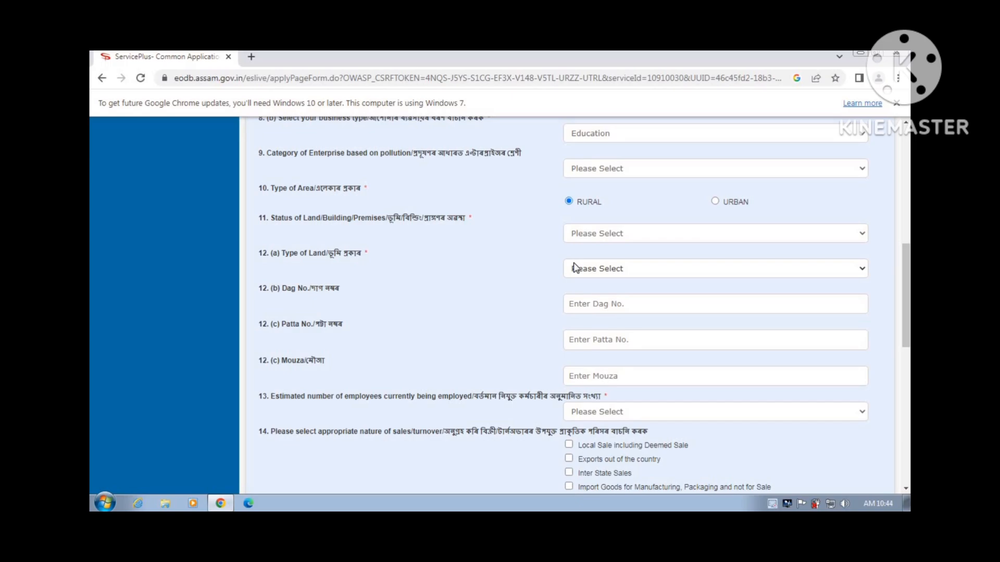
{"action": "scroll", "coordinate": [575, 268], "scroll_direction": "down", "scroll_amount": 1}
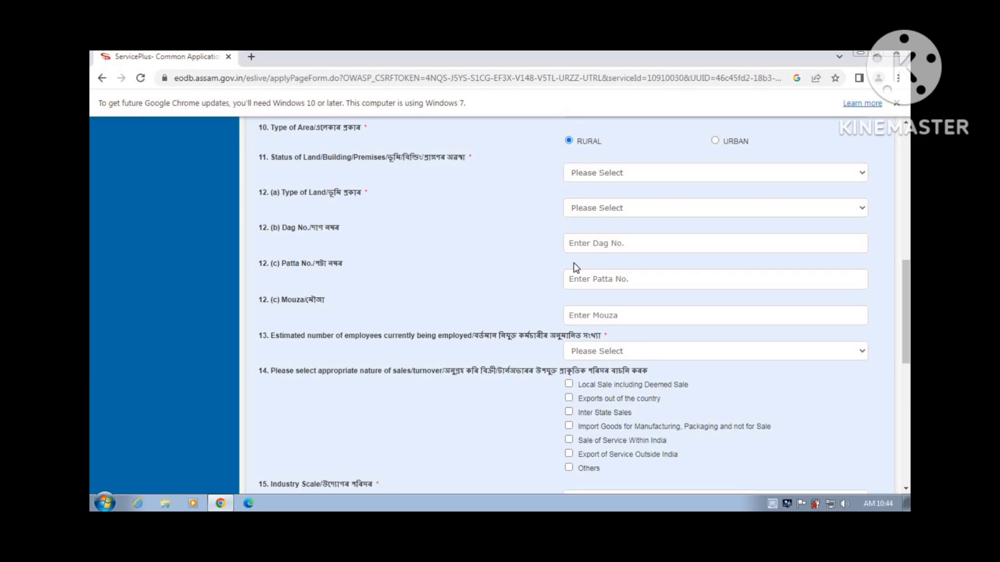
Set the land status to OWN and the type of land to PRIVATE
{"action": "left_click", "coordinate": [655, 177]}
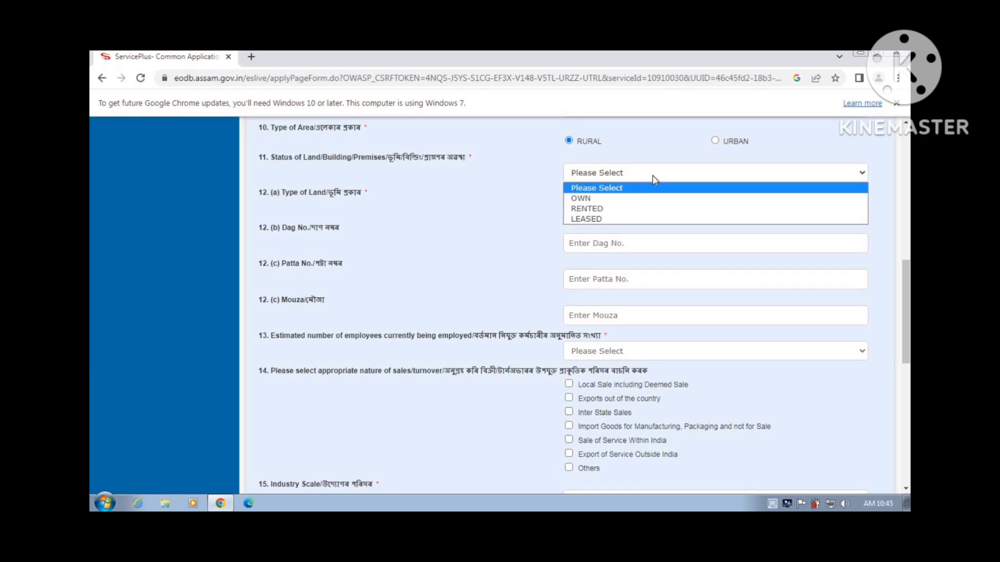
{"action": "left_click", "coordinate": [655, 198]}
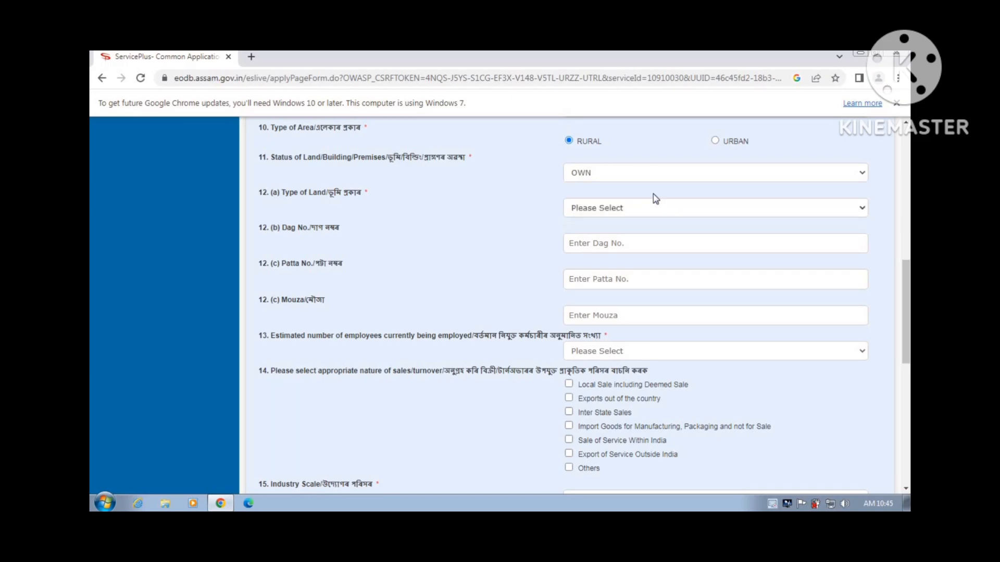
{"action": "left_click", "coordinate": [655, 208]}
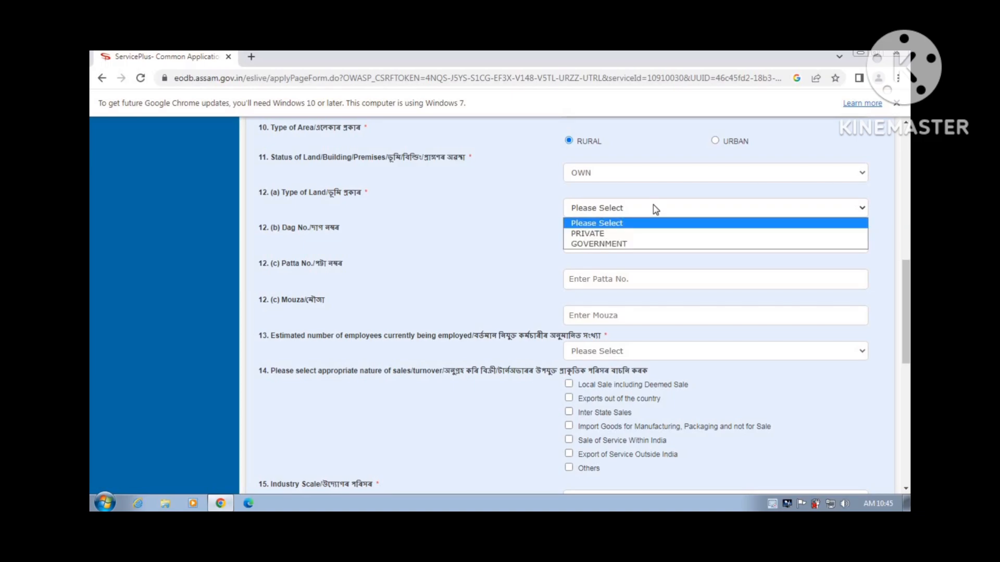
{"action": "left_click", "coordinate": [654, 232]}
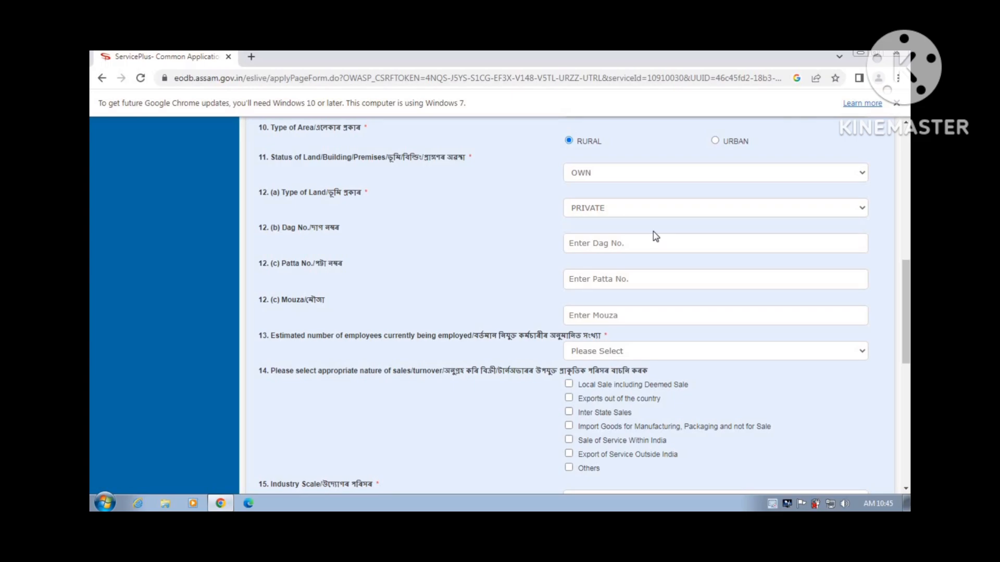
Set the industry scale to MSME(Small) and the risk category to Green
{"action": "scroll", "coordinate": [655, 237], "scroll_direction": "down", "scroll_amount": 1}
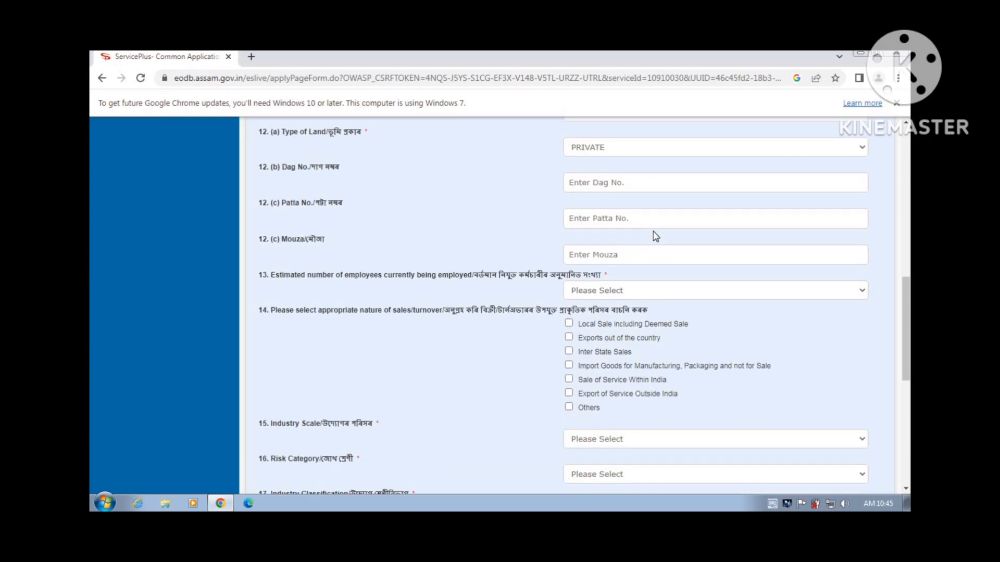
{"action": "scroll", "coordinate": [655, 236], "scroll_direction": "down", "scroll_amount": 1}
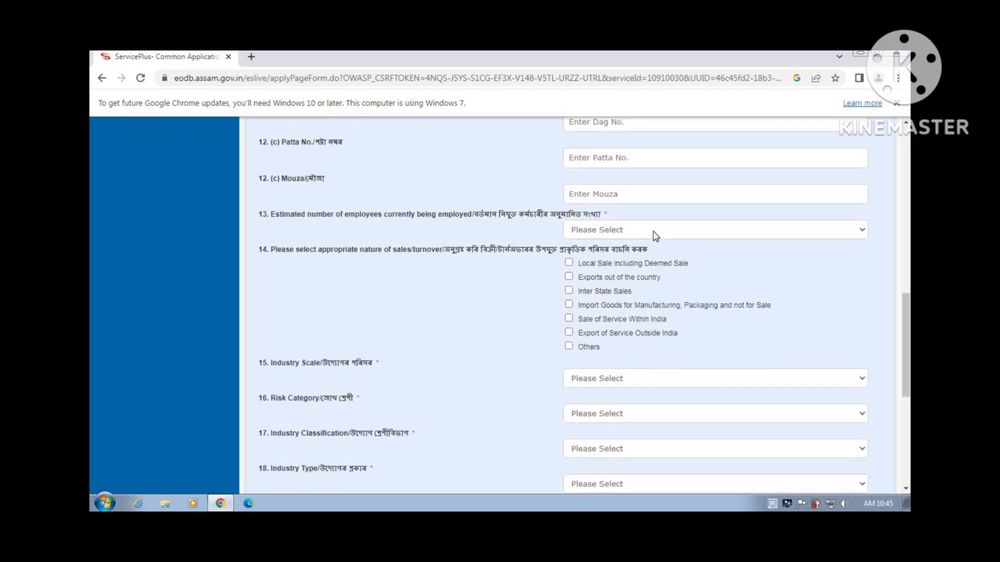
{"action": "scroll", "coordinate": [655, 237], "scroll_direction": "down", "scroll_amount": 1}
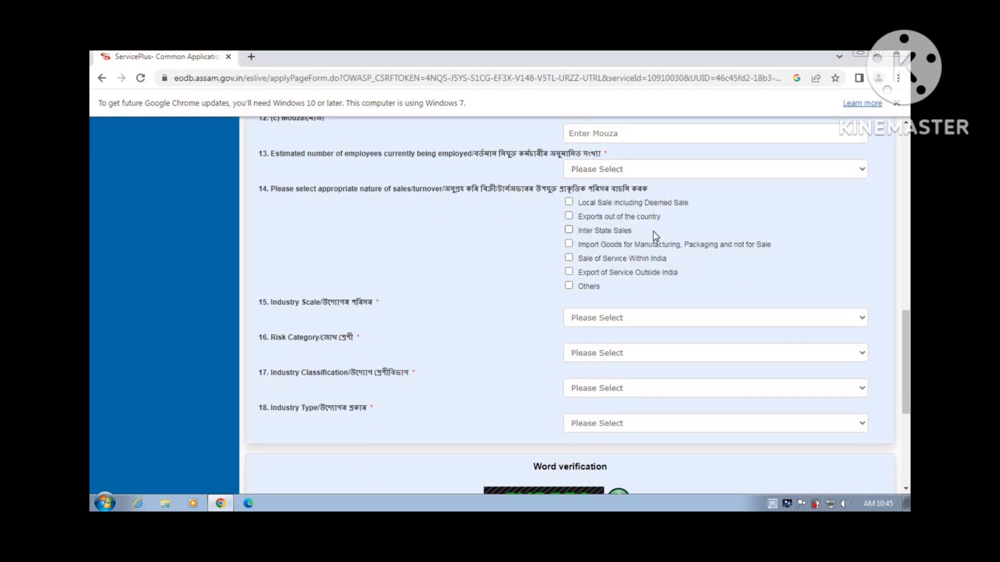
{"action": "scroll", "coordinate": [655, 236], "scroll_direction": "down", "scroll_amount": 2}
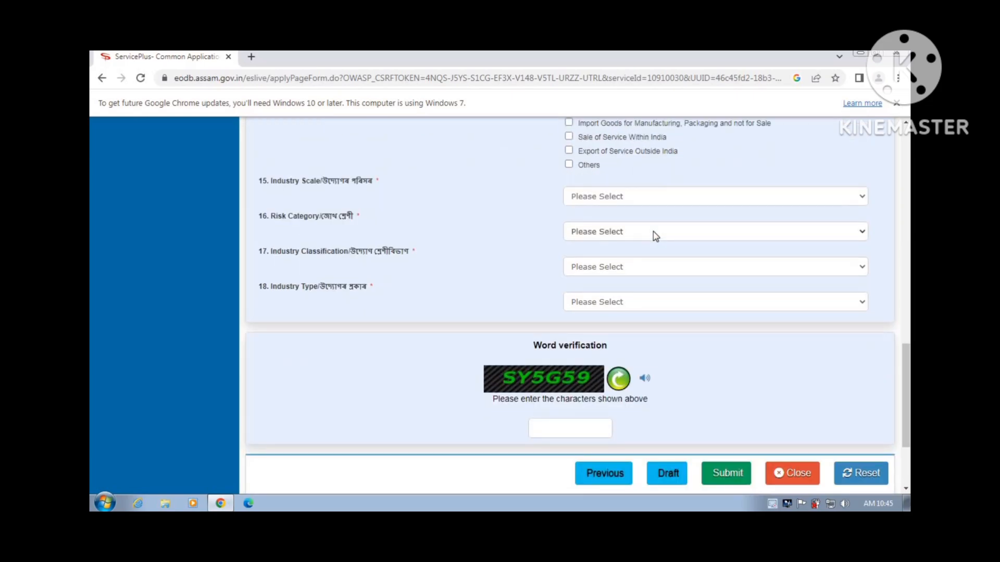
{"action": "left_click", "coordinate": [667, 202]}
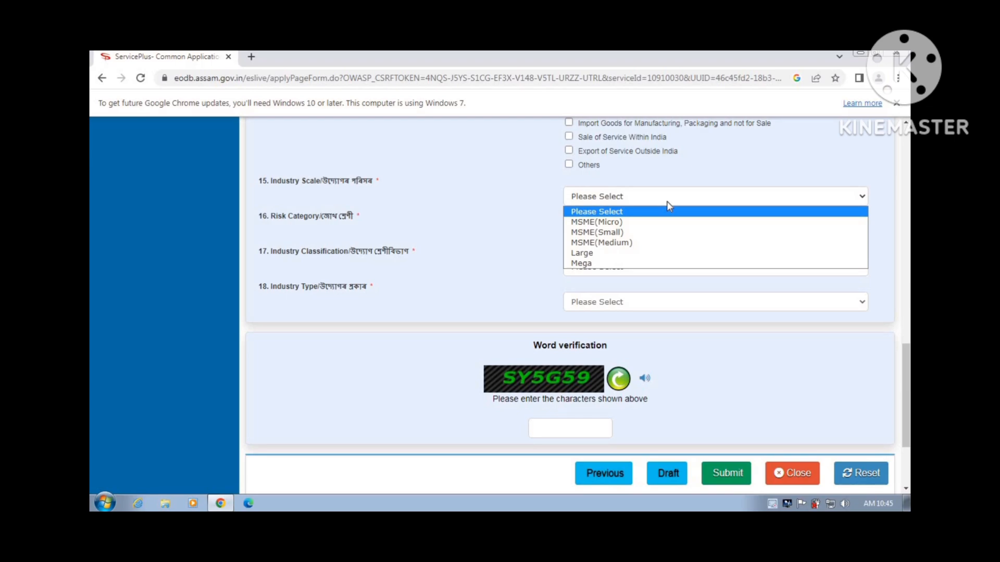
{"action": "left_click", "coordinate": [670, 234]}
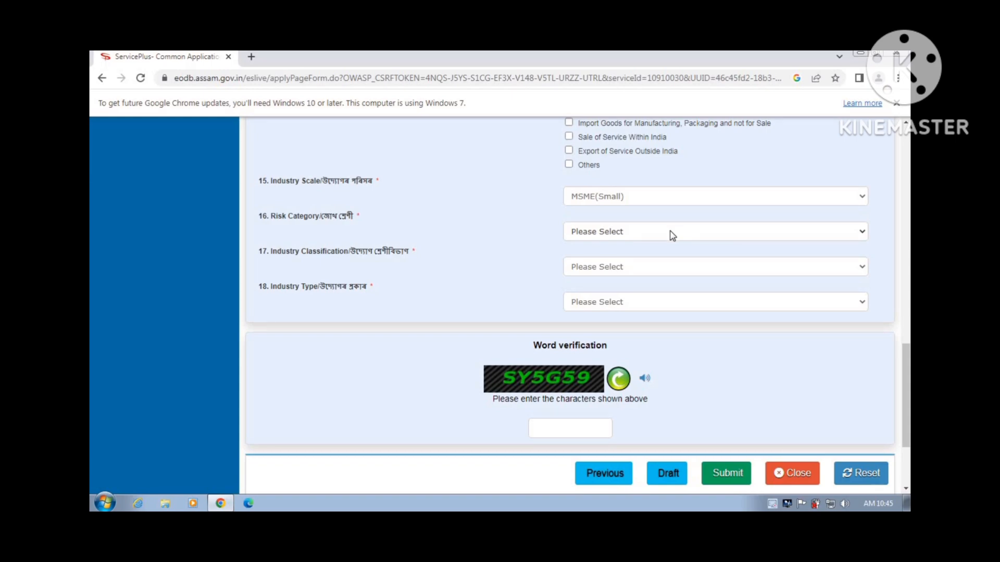
{"action": "left_click", "coordinate": [672, 234]}
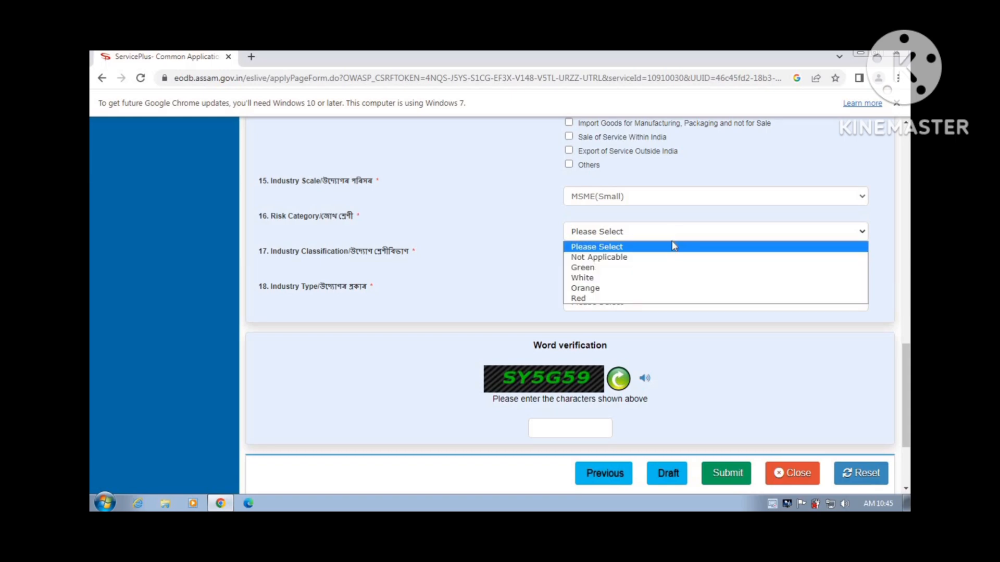
{"action": "left_click", "coordinate": [675, 268]}
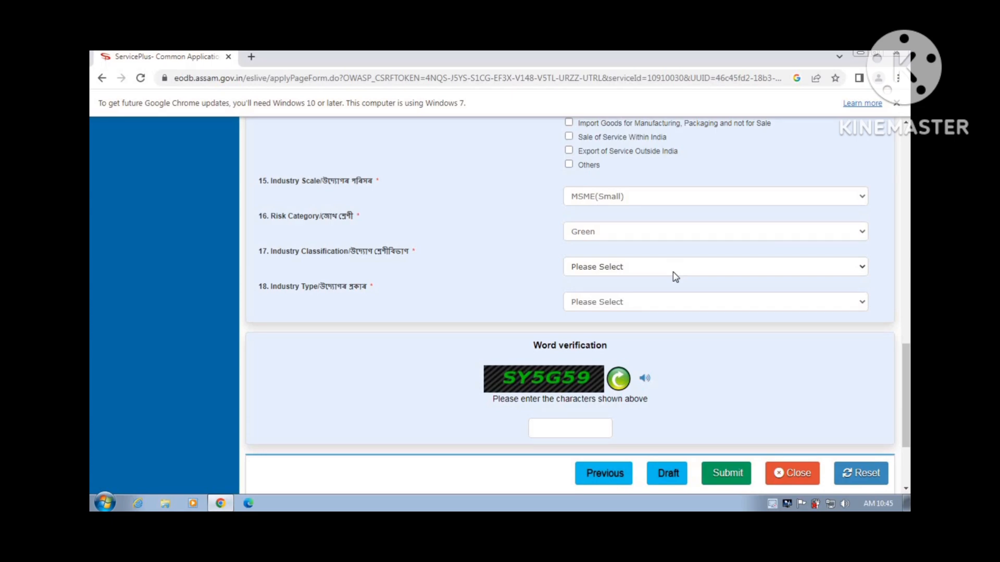
Set the industry classification to Education and the industry type to Service
{"action": "left_click", "coordinate": [673, 272]}
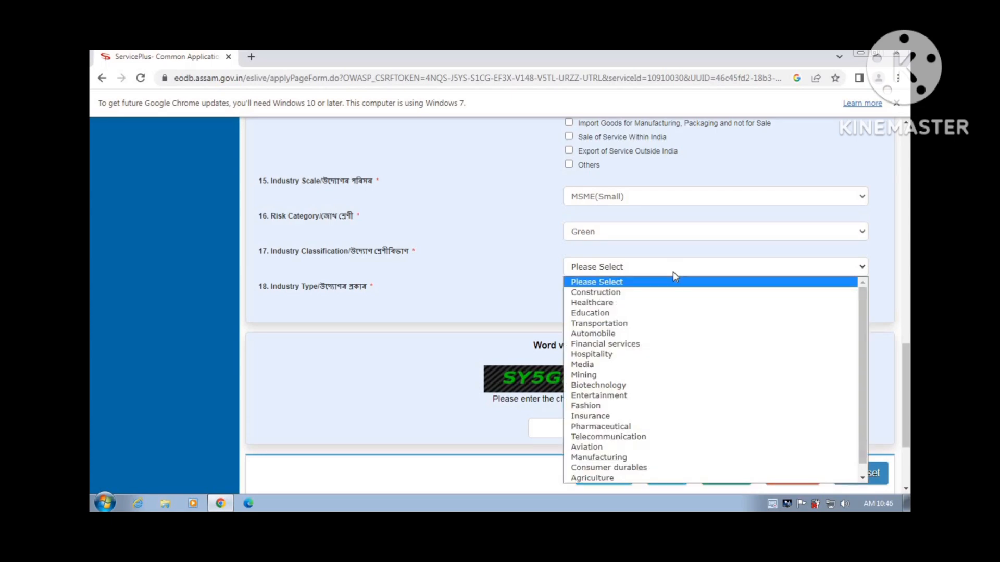
{"action": "left_click", "coordinate": [695, 315]}
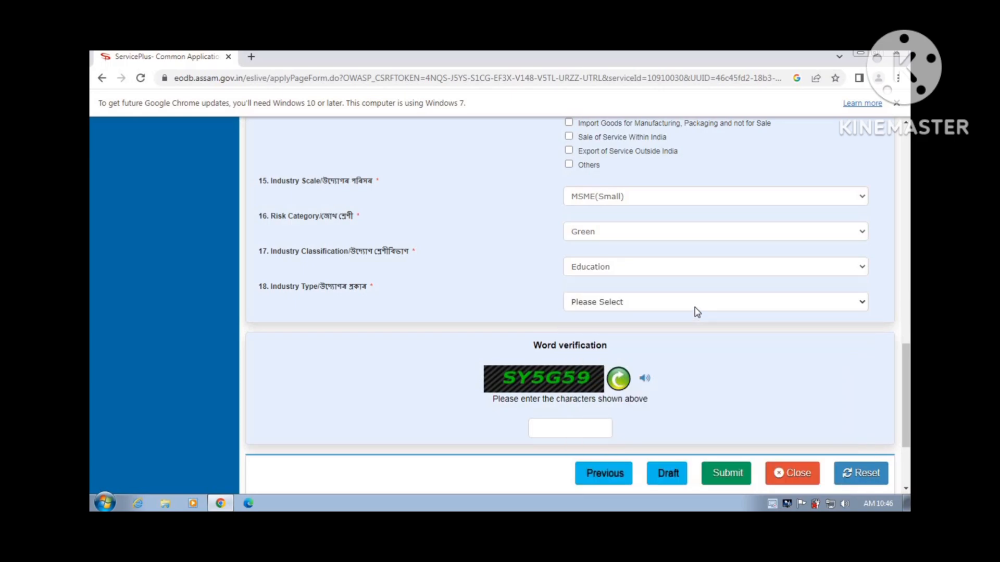
{"action": "left_click", "coordinate": [696, 311]}
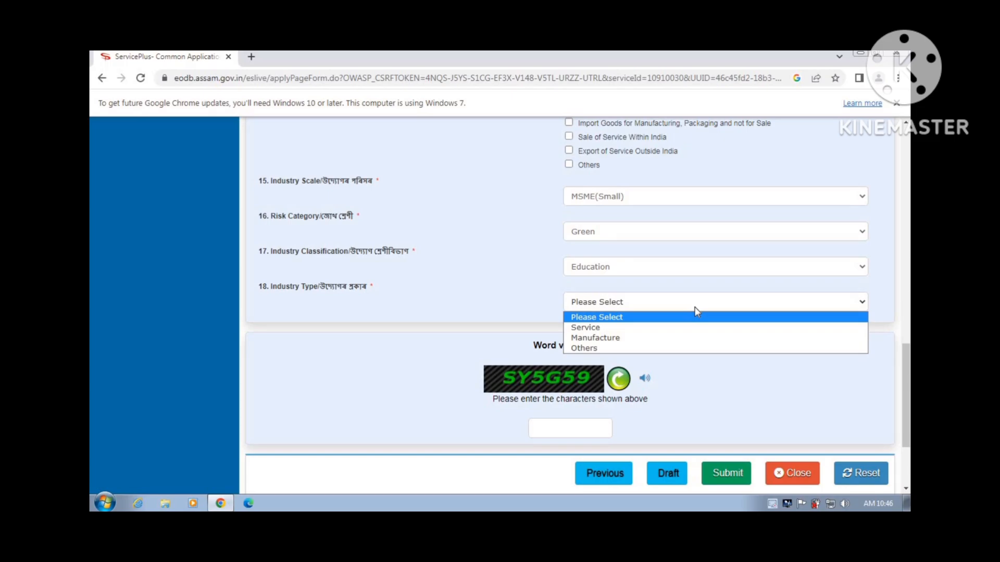
{"action": "left_click", "coordinate": [695, 328]}
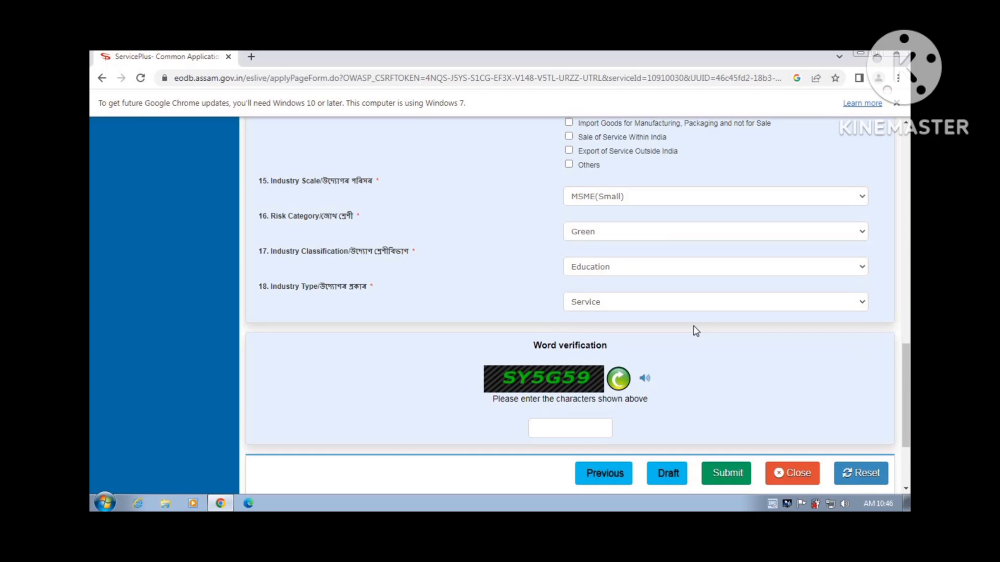
Enter the displayed captcha characters in the word verification box and attempt to submit the form
{"action": "scroll", "coordinate": [692, 333], "scroll_direction": "down", "scroll_amount": 2}
{"action": "scroll", "coordinate": [691, 342], "scroll_direction": "up", "scroll_amount": 15}
{"action": "scroll", "coordinate": [692, 343], "scroll_direction": "down", "scroll_amount": 13}
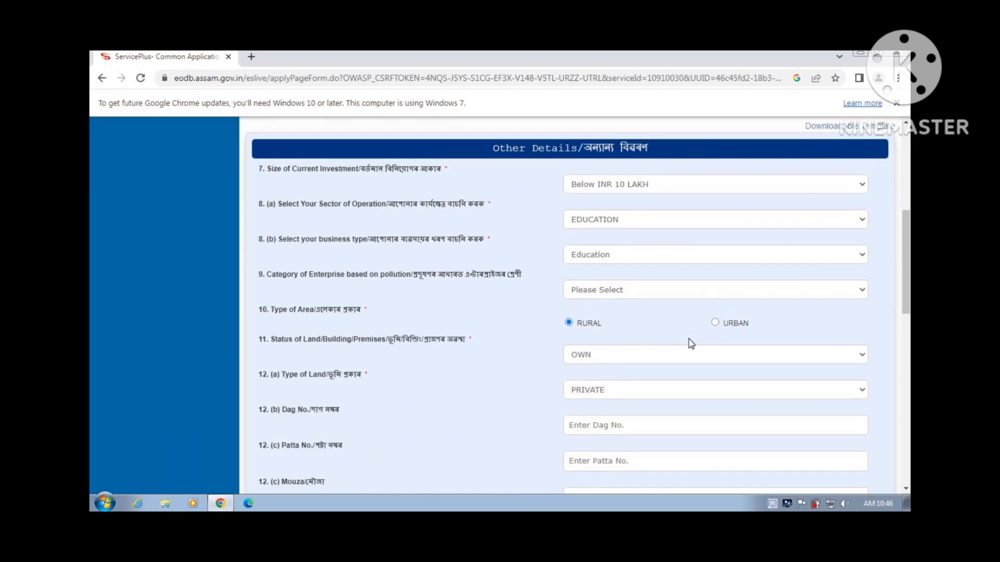
{"action": "scroll", "coordinate": [686, 345], "scroll_direction": "up", "scroll_amount": 1}
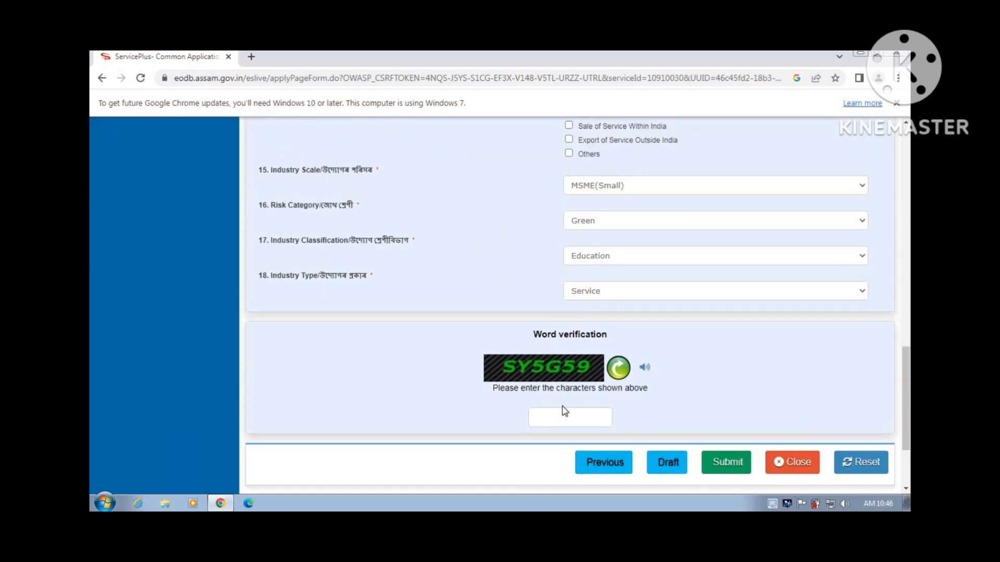
{"action": "left_click", "coordinate": [578, 419]}
{"action": "type", "text": "SY5G59"}
{"action": "left_click", "coordinate": [708, 463]}
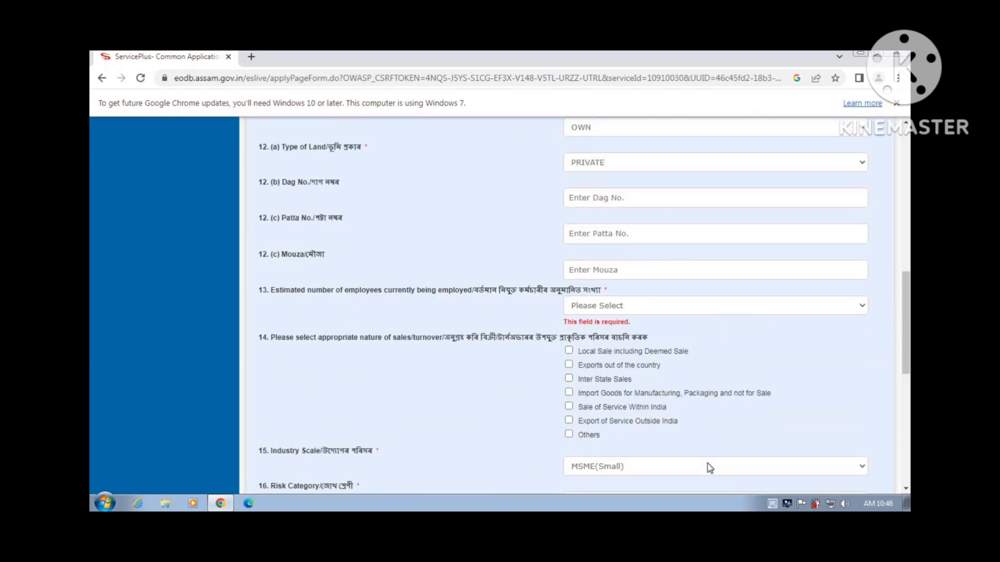
Set the field 13 estimated employee count to 'Less than 5'
{"action": "left_click", "coordinate": [715, 312]}
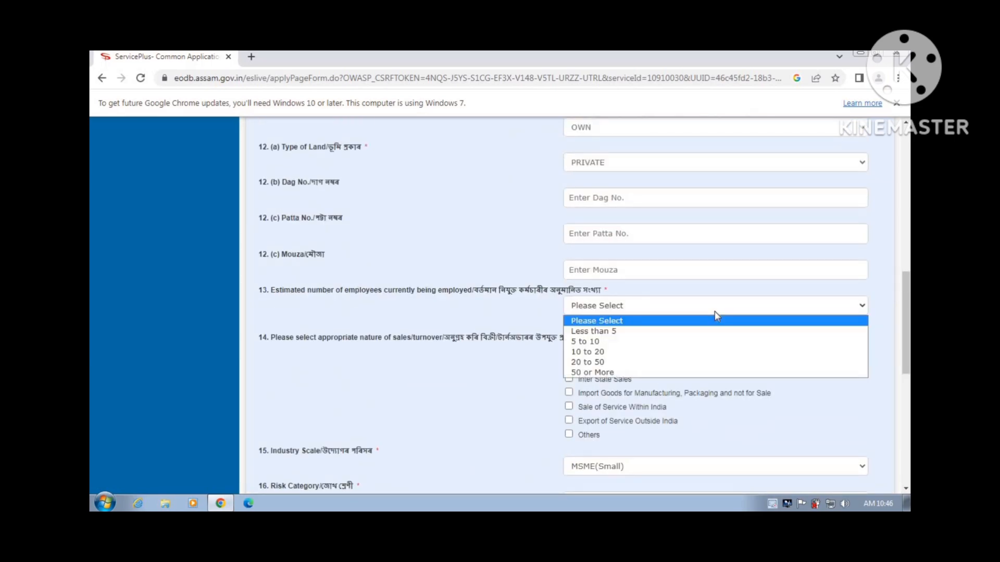
{"action": "left_click", "coordinate": [715, 332]}
{"action": "scroll", "coordinate": [715, 332], "scroll_direction": "down", "scroll_amount": 6}
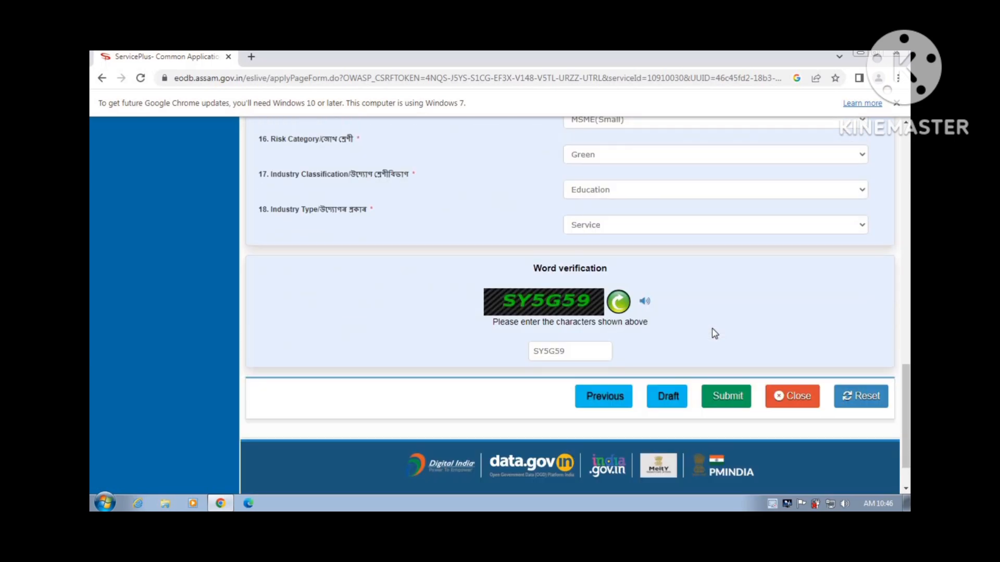